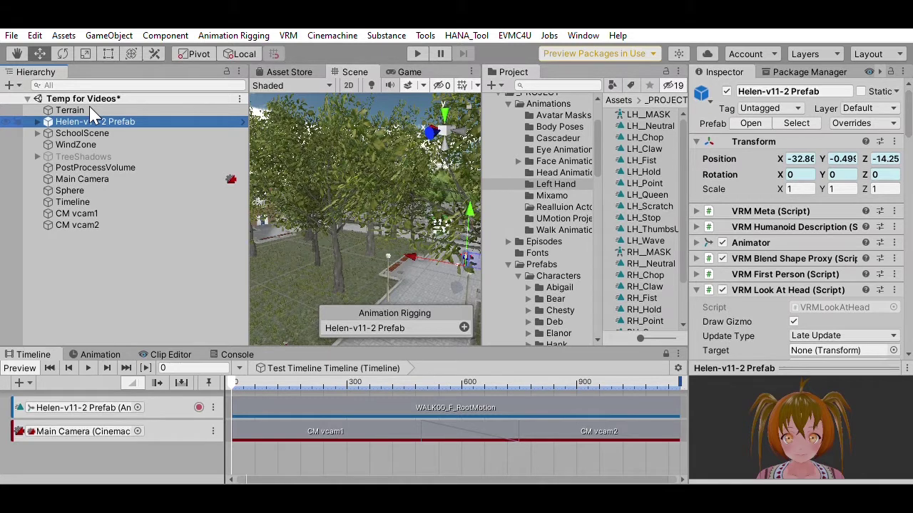
Preview Helen's walk in the Game view up to frame 380, then select her animation track.
drag(242, 377, 251, 378)
click(404, 72)
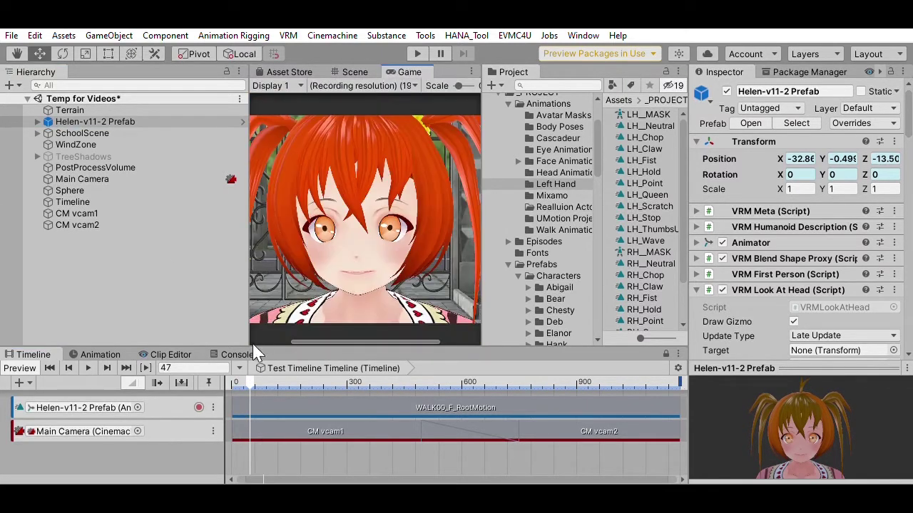
drag(251, 378, 381, 376)
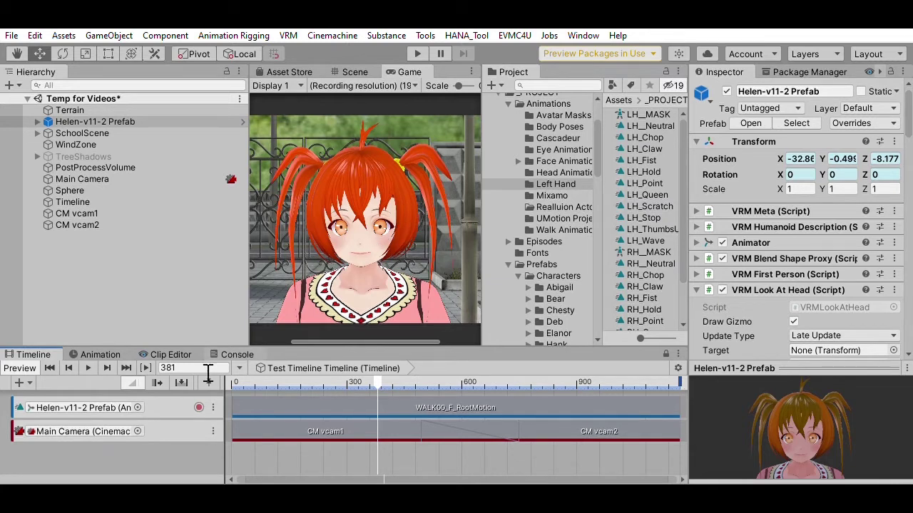
click(166, 404)
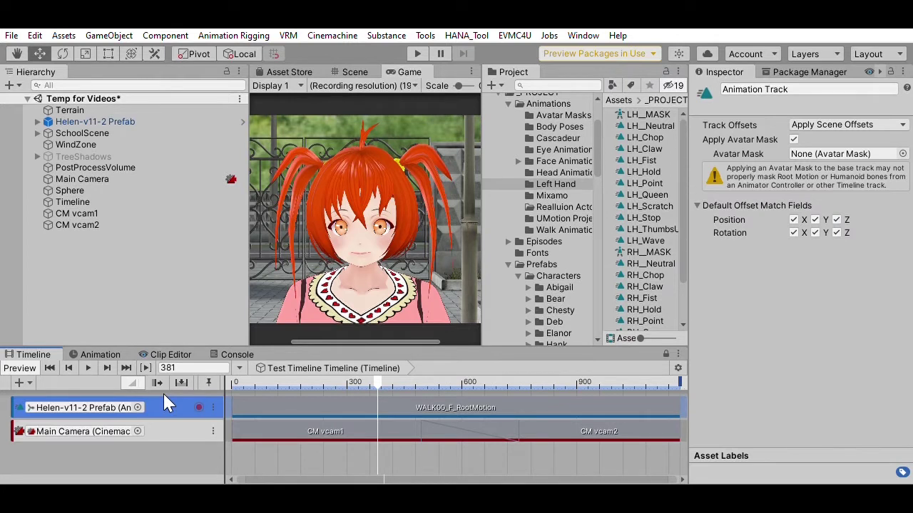
Add an Override 0 track under the Helen-v11-2 track and show the Face Animations clips.
right_click(166, 404)
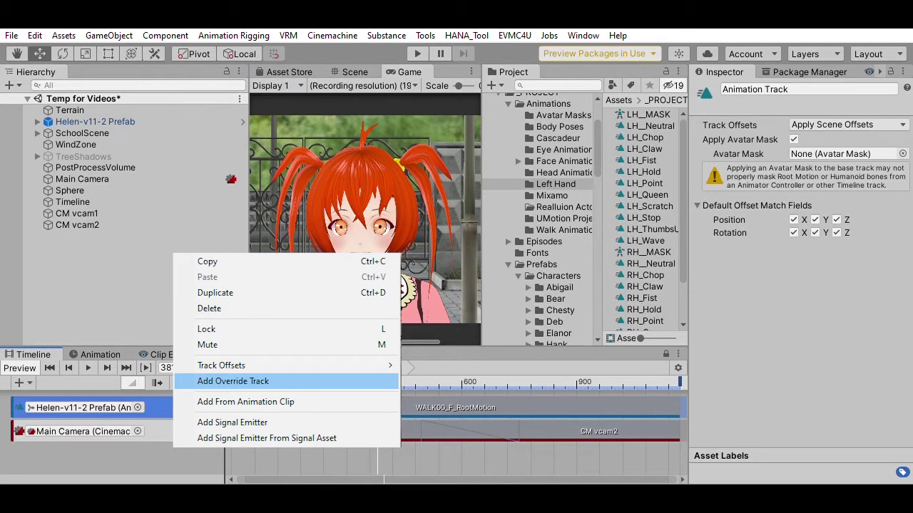
click(232, 381)
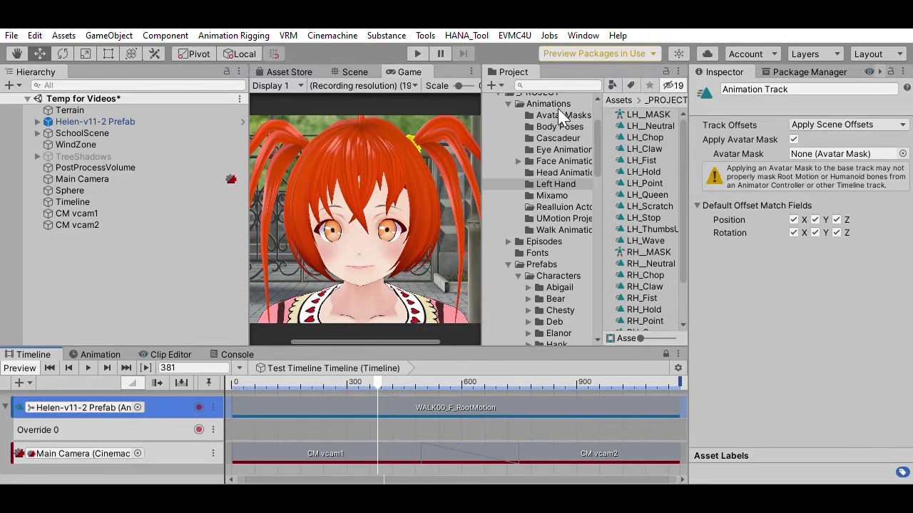
click(563, 161)
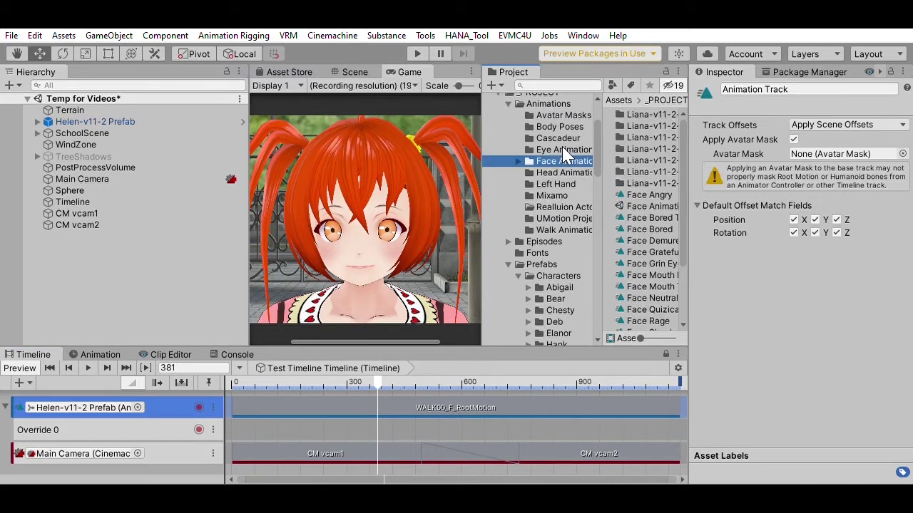
Place Face Angry on Override 0, spanning frames 0–1170, and rewind the preview.
drag(642, 190, 679, 418)
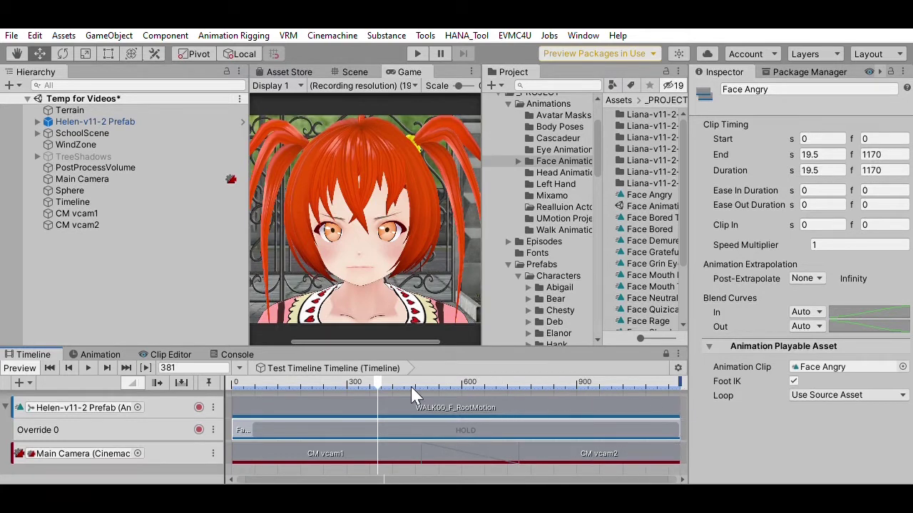
drag(378, 383, 235, 375)
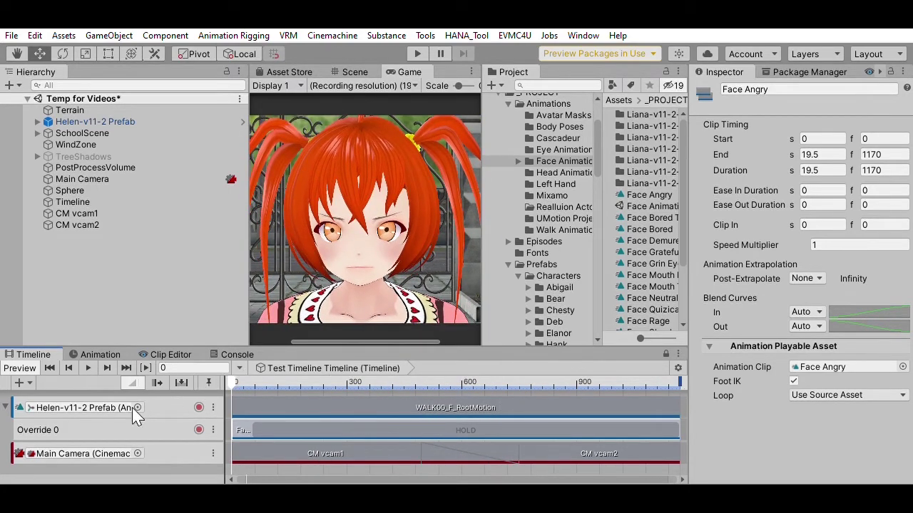
Rename Override 0 to 'Expressions' and play, then pause the preview to check the angry face.
double_click(57, 428)
text(Expressions)
click(89, 366)
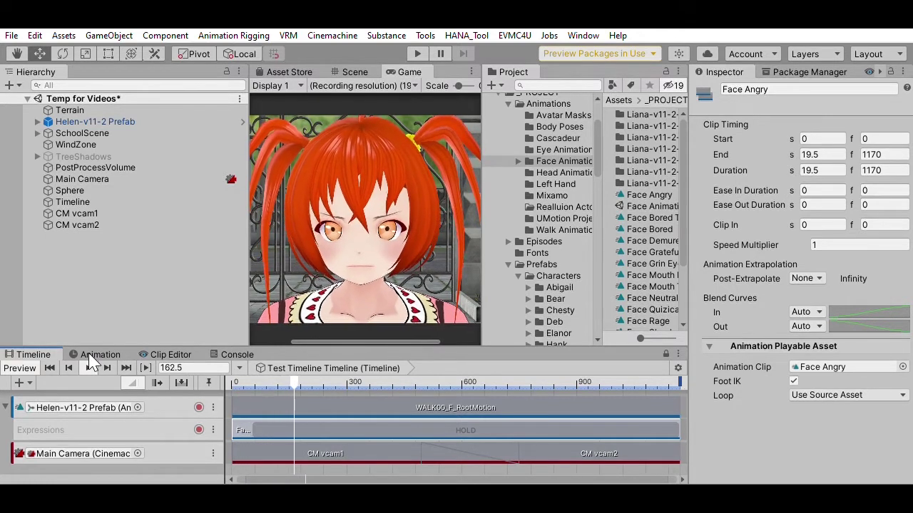
click(89, 366)
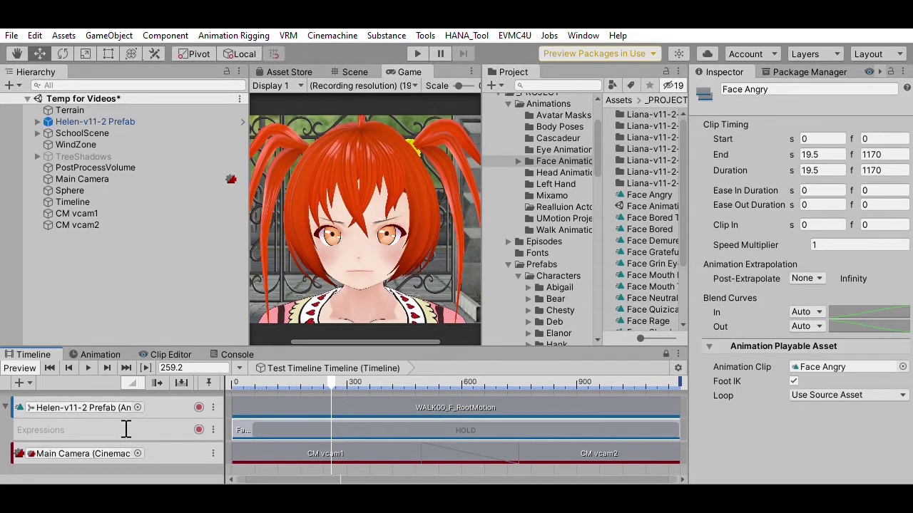
double_click(155, 428)
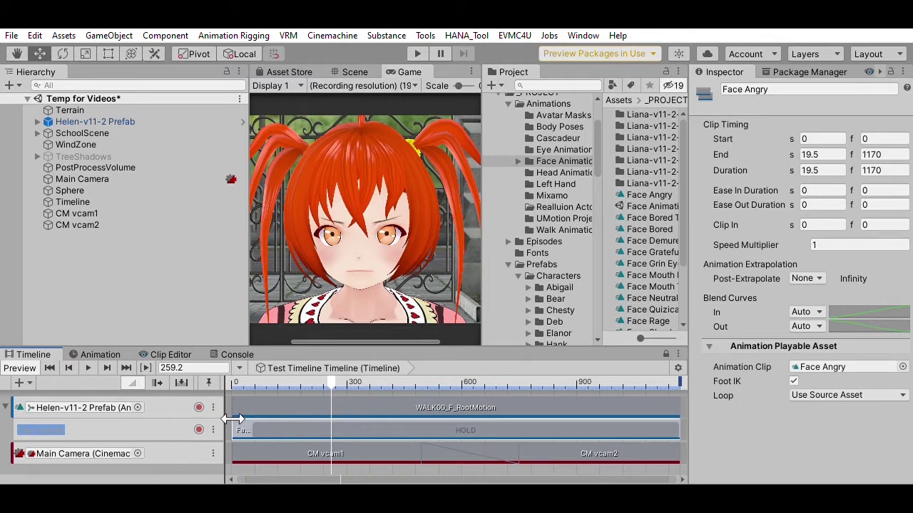
Give the Expressions track the Head Only Avatar Mask and rewind the preview to frame 0.
click(178, 423)
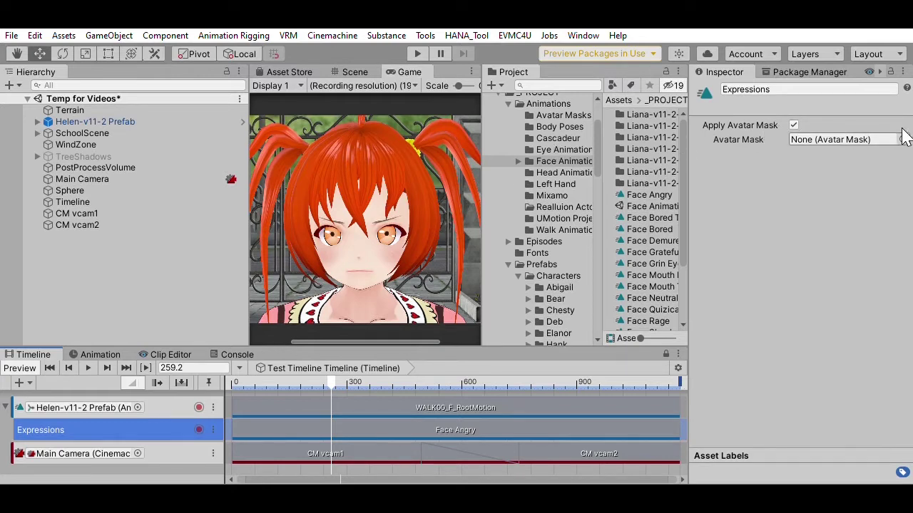
click(902, 136)
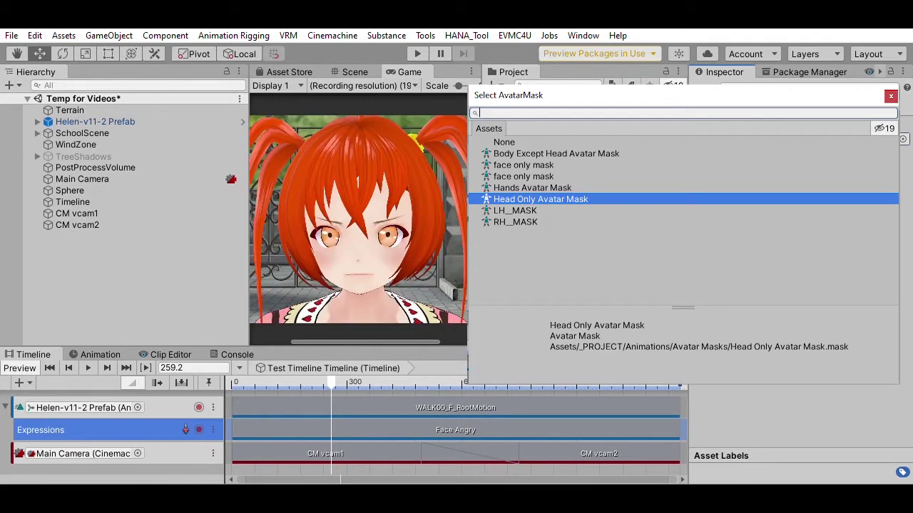
key(Escape)
drag(331, 383, 229, 373)
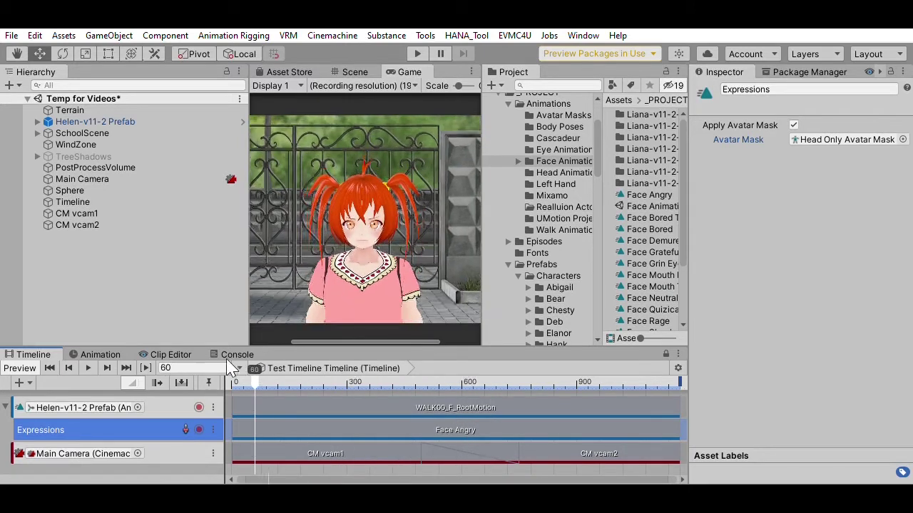
click(164, 407)
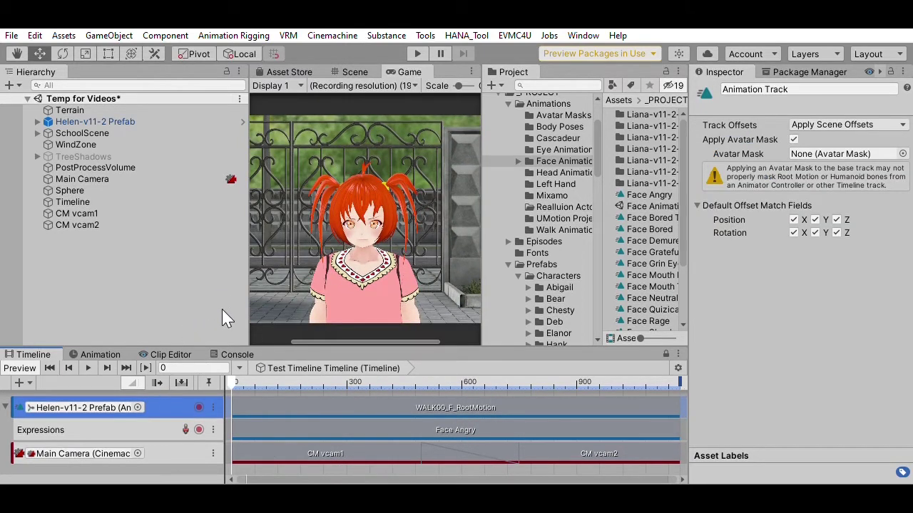
Add a second override track named 'Head Turns' and show the Head Animations clips.
right_click(153, 407)
click(212, 384)
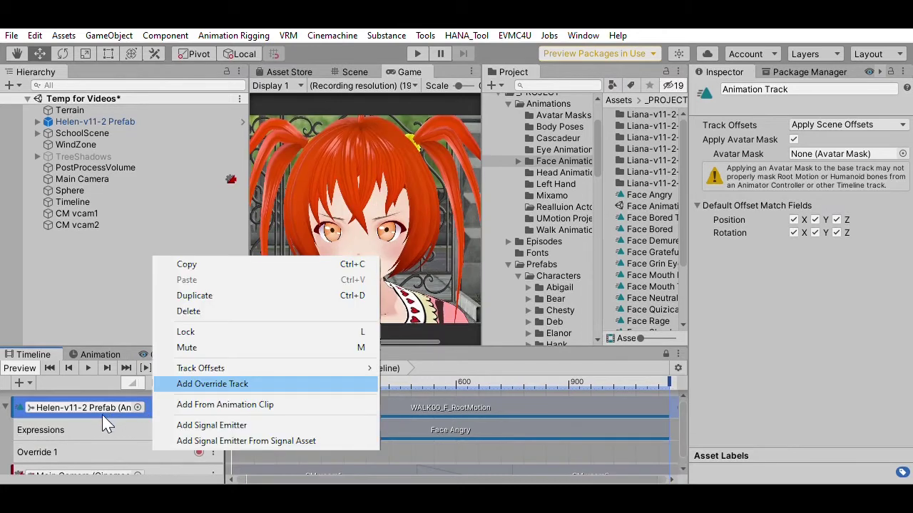
double_click(57, 450)
text(Head Turns)
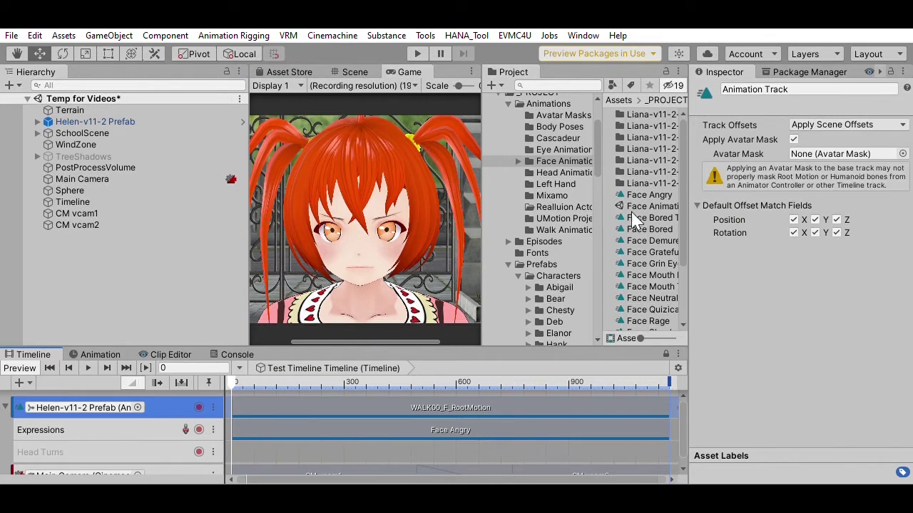
click(561, 172)
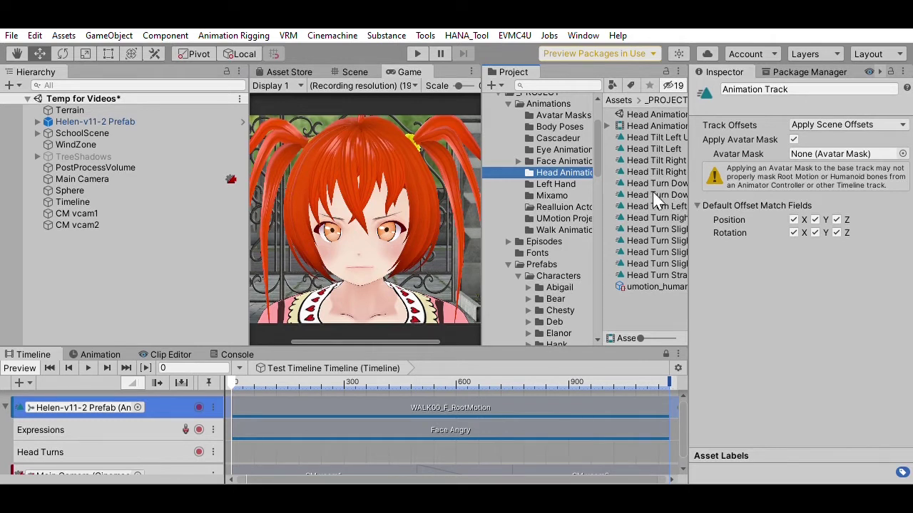
Place Head Turn Down Left, Down Right, Down Left and Straight Ahead; extend the first to frame 217.
drag(482, 194, 460, 195)
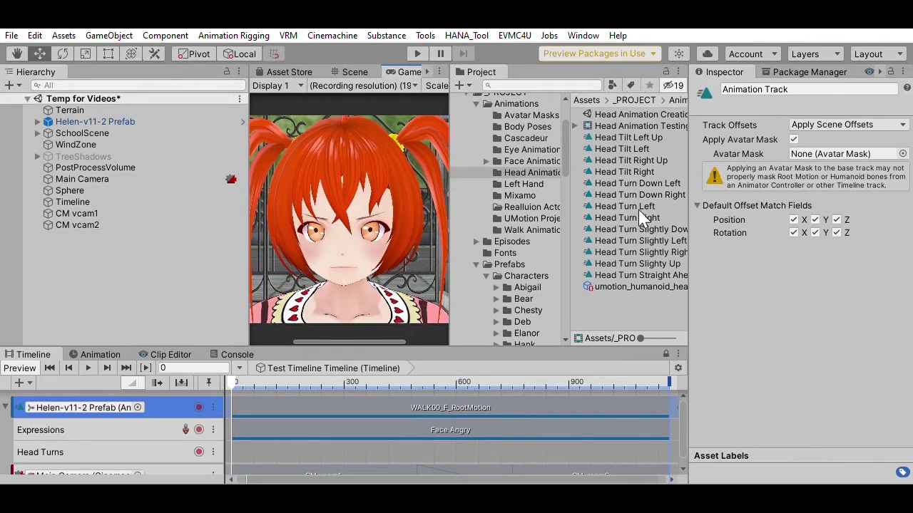
drag(641, 183, 288, 449)
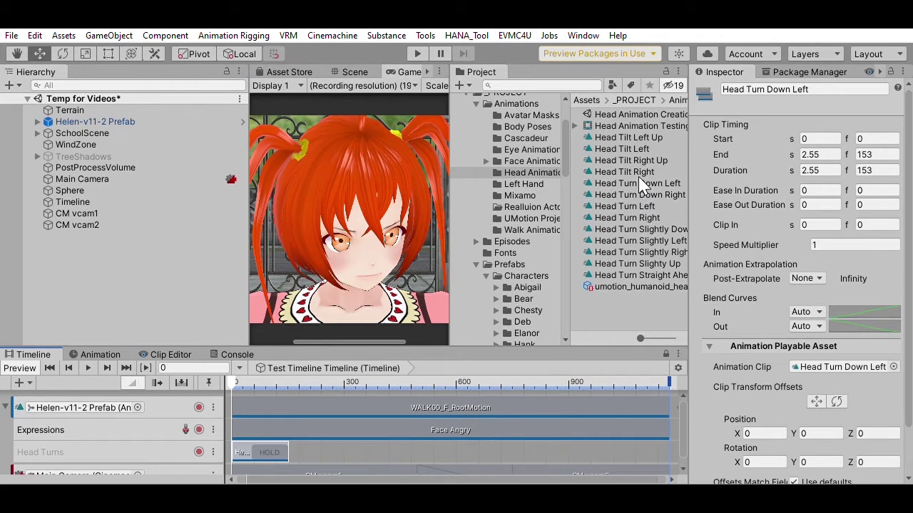
drag(641, 194, 314, 436)
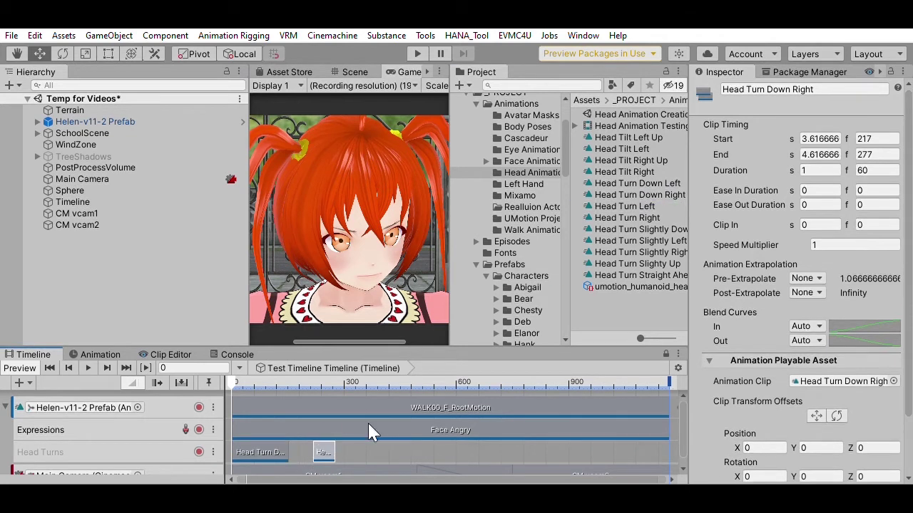
drag(661, 184, 362, 431)
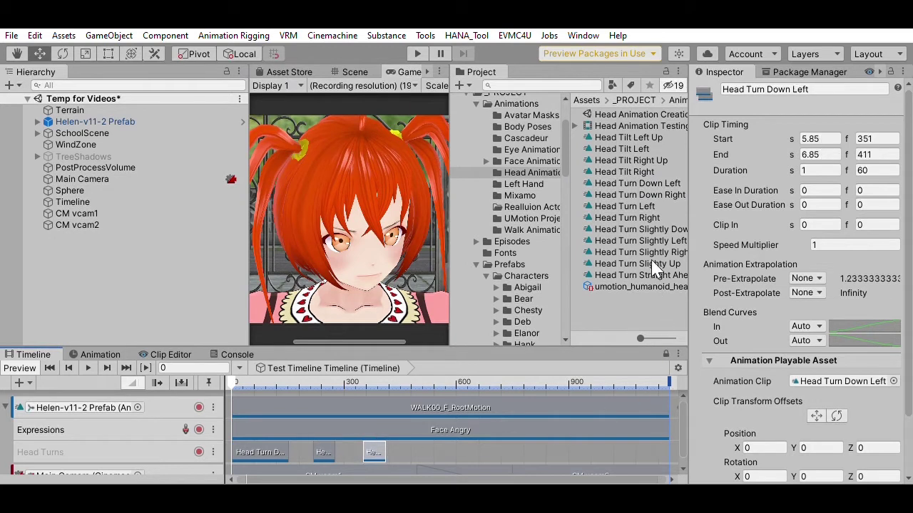
drag(653, 275, 418, 433)
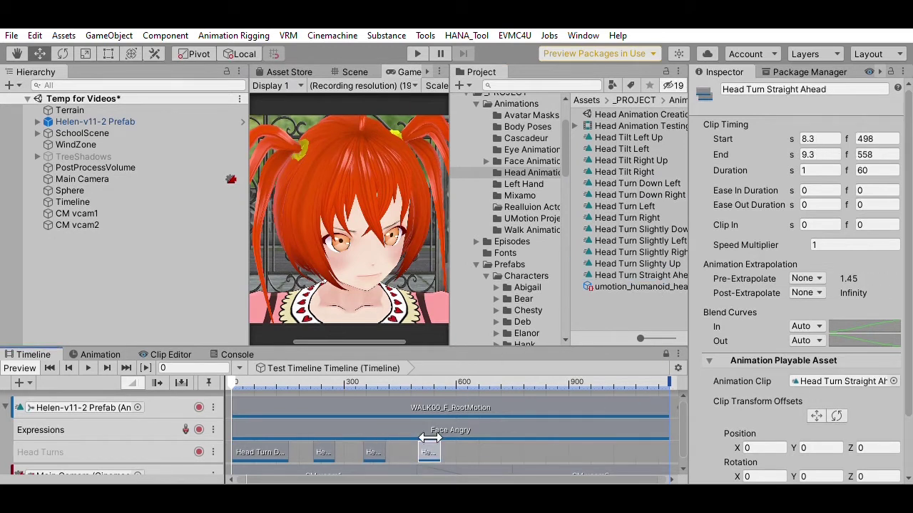
drag(289, 446, 417, 443)
Overlap the head-turn clips into blends, Straight Ahead spanning frames 458–775, then play the preview.
click(374, 452)
drag(343, 442, 369, 445)
click(380, 444)
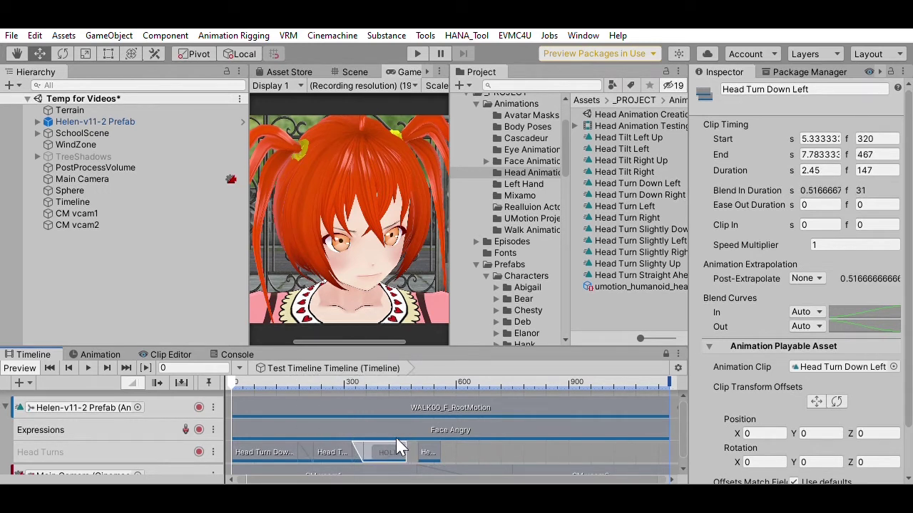
drag(429, 449, 512, 448)
click(413, 444)
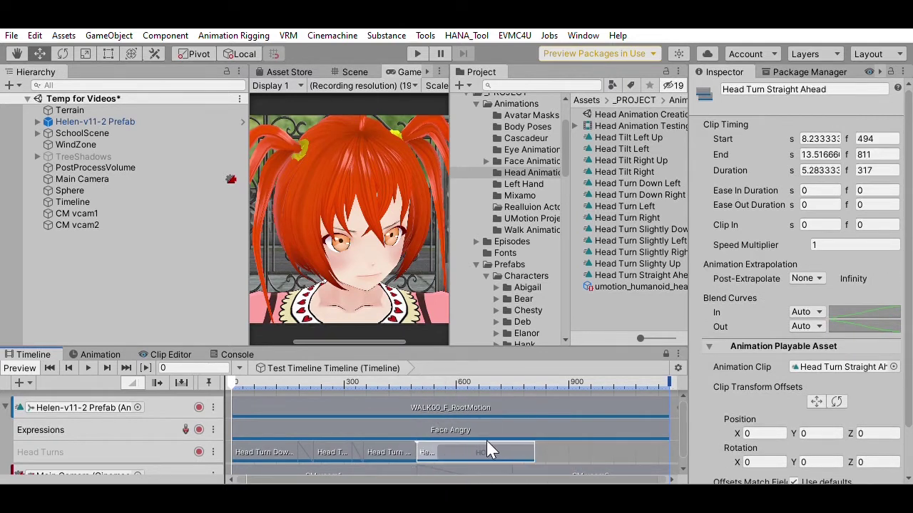
drag(415, 447, 393, 448)
drag(486, 454, 497, 453)
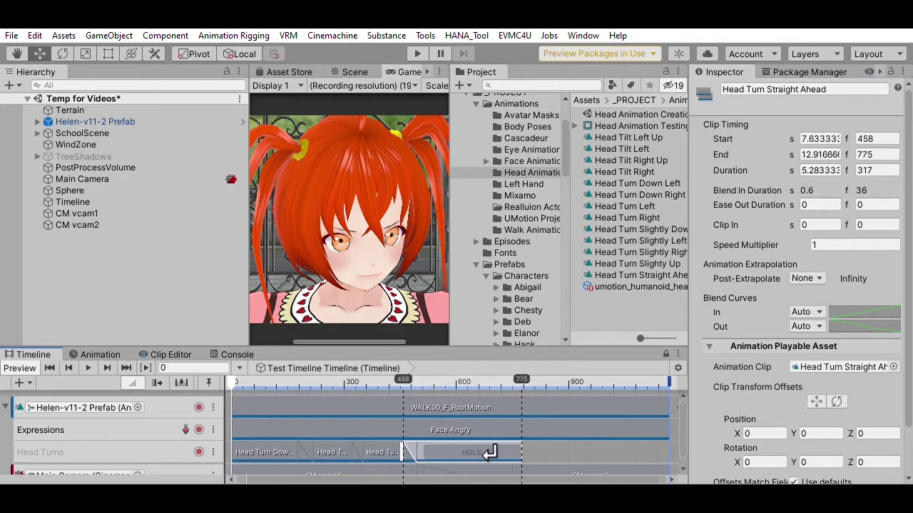
drag(238, 378, 211, 377)
click(87, 368)
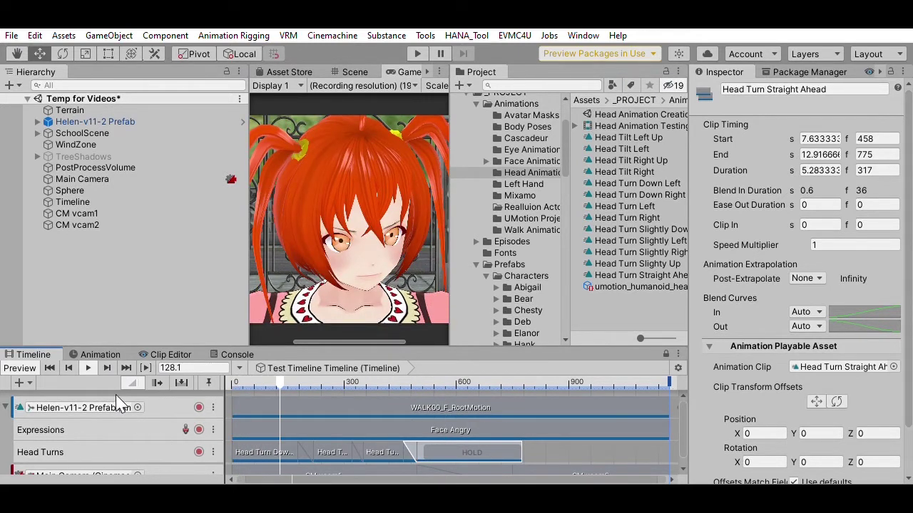
Assign the Head Only Avatar Mask to Head Turns and inspect the mask's Humanoid body map.
click(169, 445)
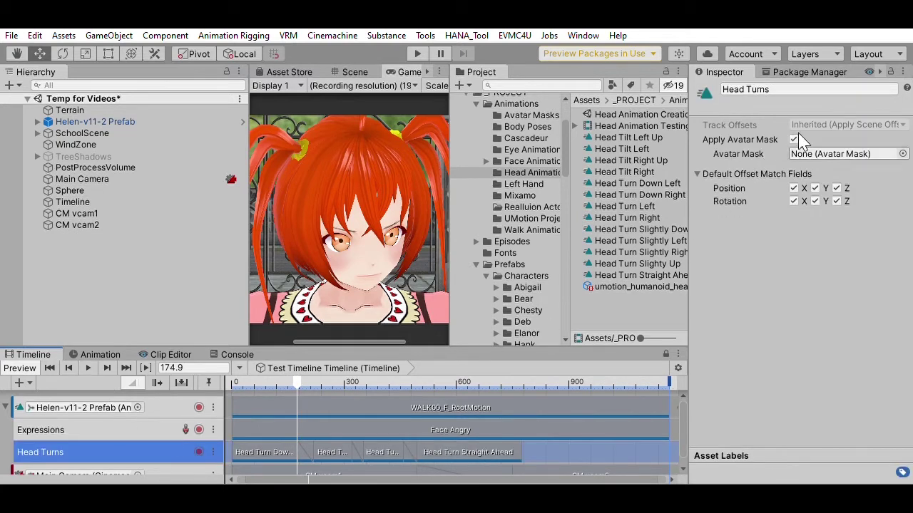
click(902, 153)
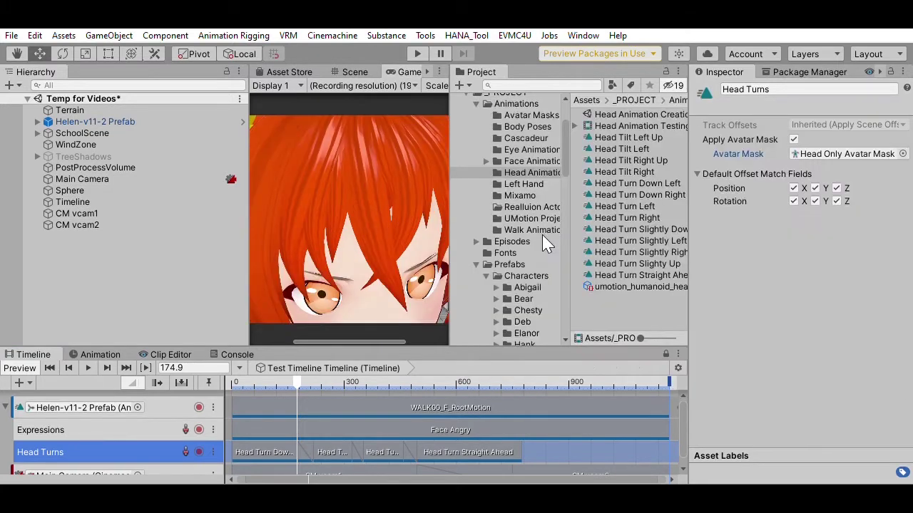
click(806, 152)
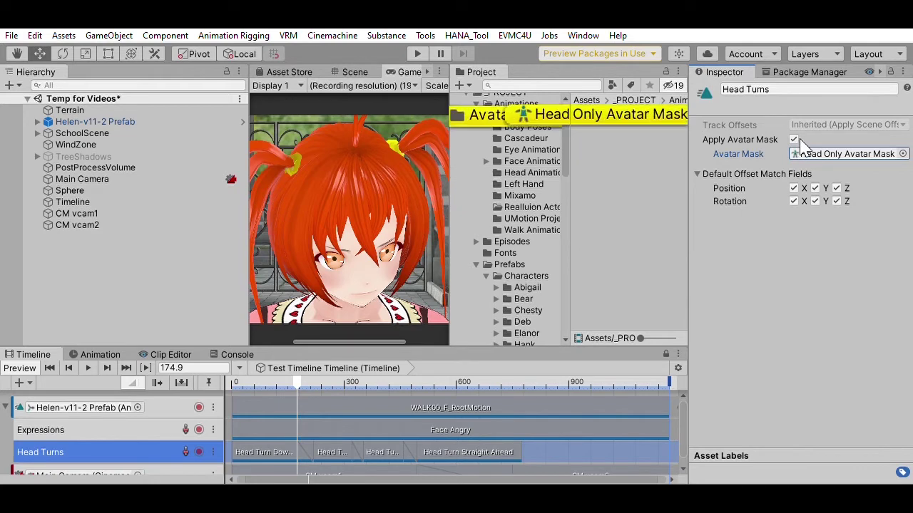
click(607, 113)
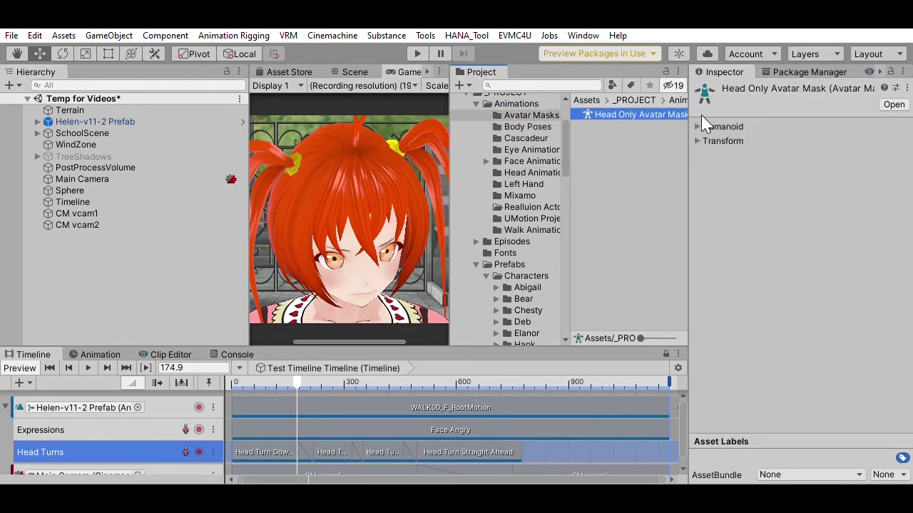
click(702, 126)
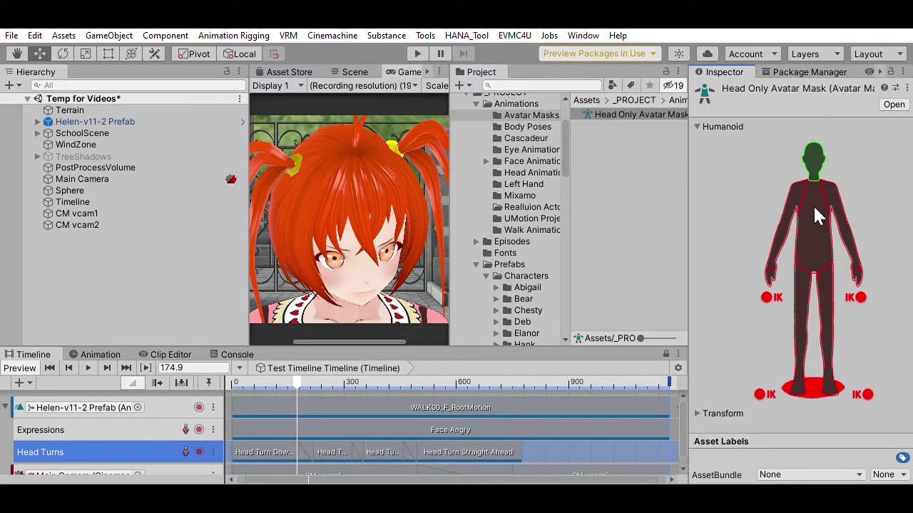
Play back the head turns from the start, then move Head Turn Straight Ahead to frames 633–950.
click(472, 422)
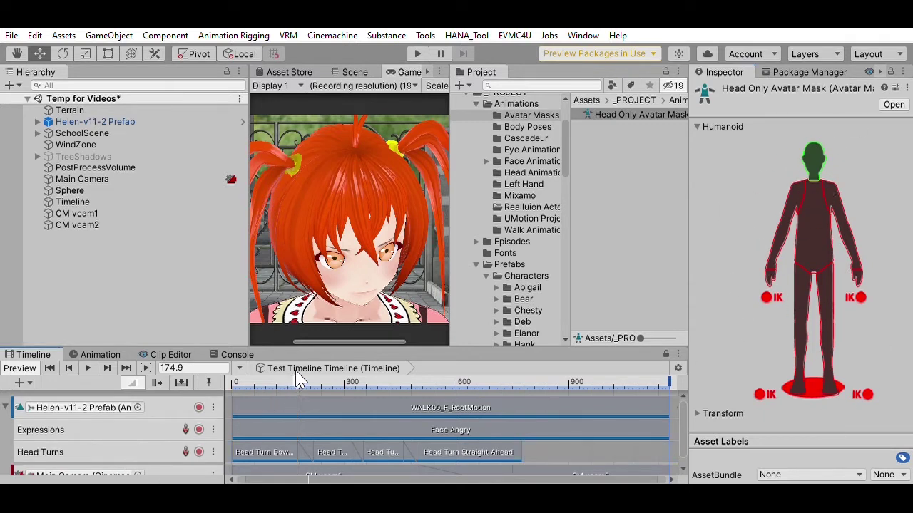
drag(300, 379, 206, 373)
key(space)
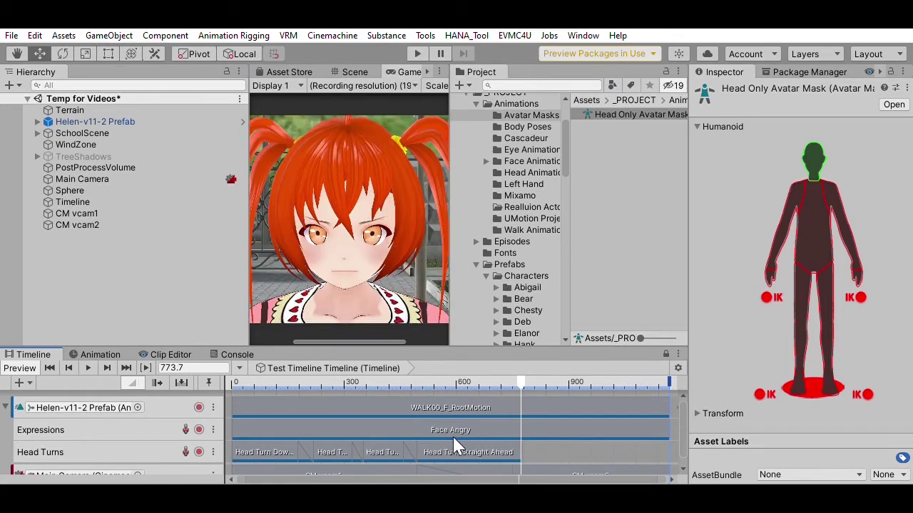
drag(456, 446, 519, 448)
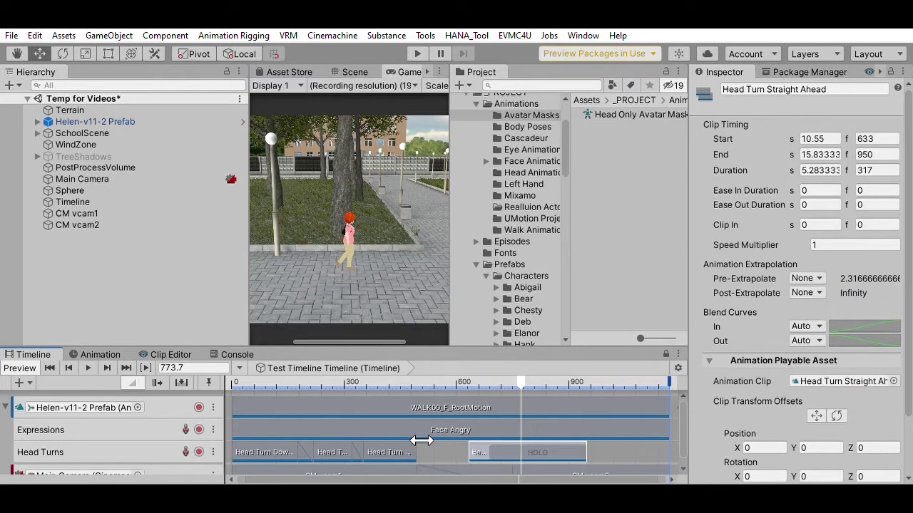
Extend Head Turn Down Left to frame 681 so it blends into Head Turn Straight Ahead.
drag(425, 441, 489, 446)
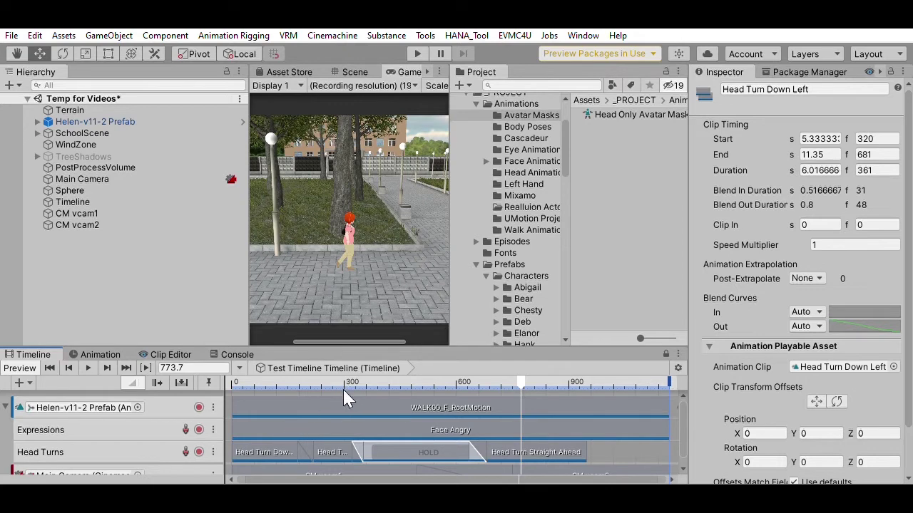
right_click(167, 404)
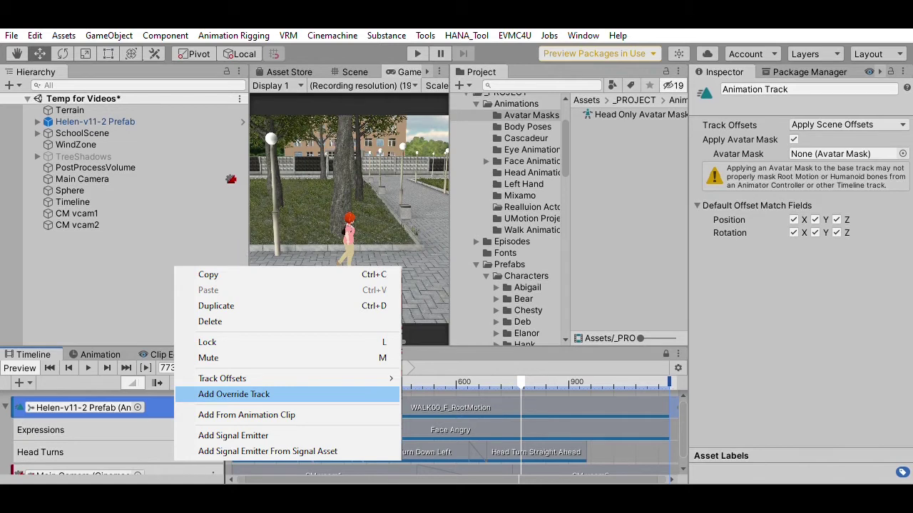
Add an override track under Helen's animation track and name it Left Hand.
click(234, 395)
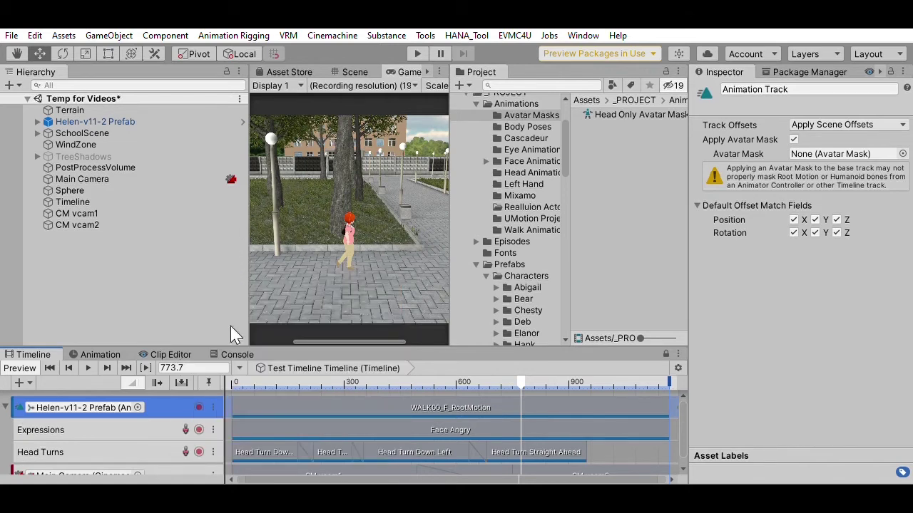
scroll(138, 447, down, 1)
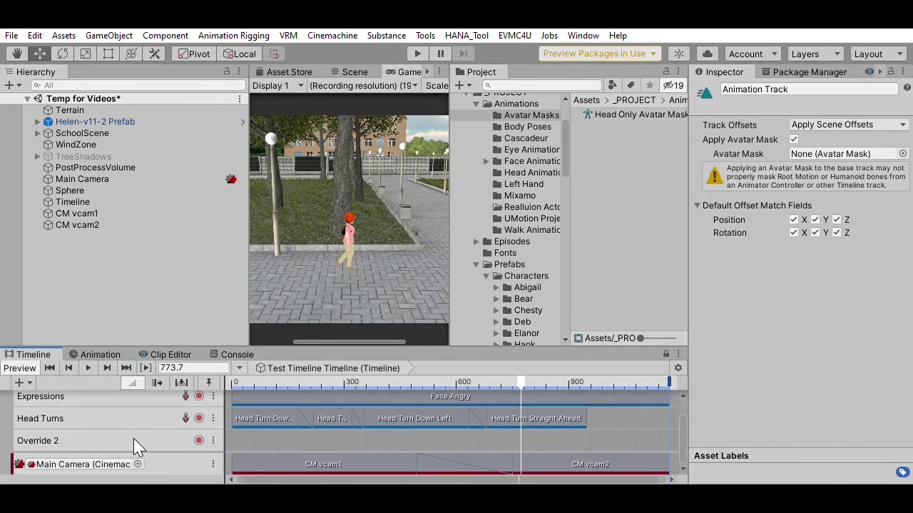
double_click(55, 439)
text(Left Hand)
scroll(110, 406, up, 1)
Add a second override track under Helen's track and name it Right Hand.
right_click(179, 406)
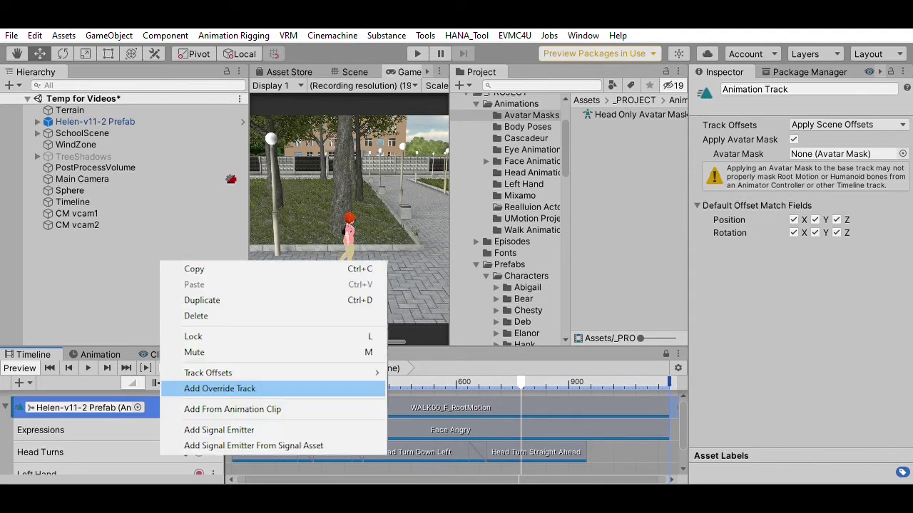
key(Return)
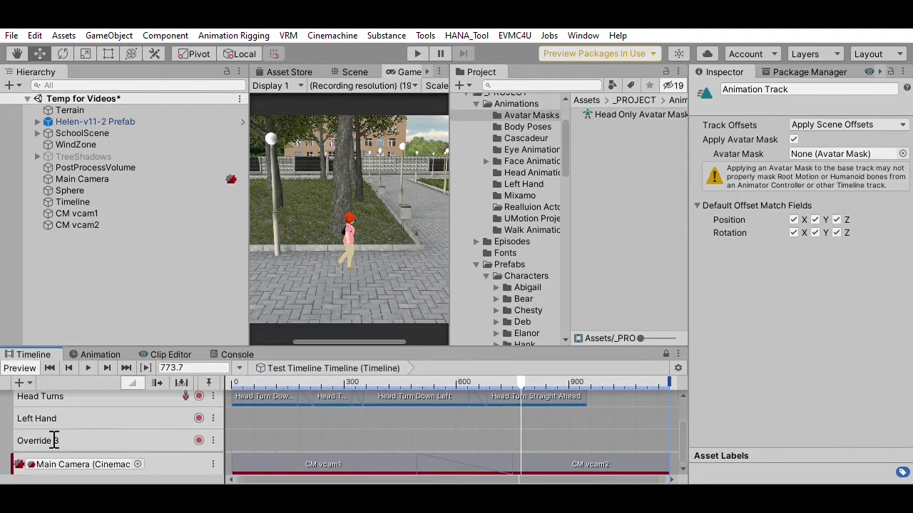
double_click(53, 440)
text(Right Hand)
Assign LH_MASK to the Left Hand track and RH_MASK to the Right Hand track.
click(138, 416)
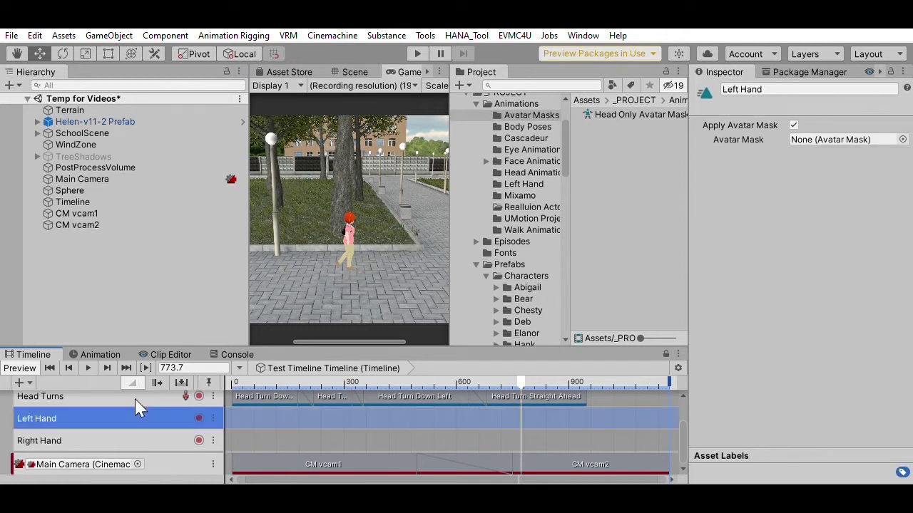
click(895, 139)
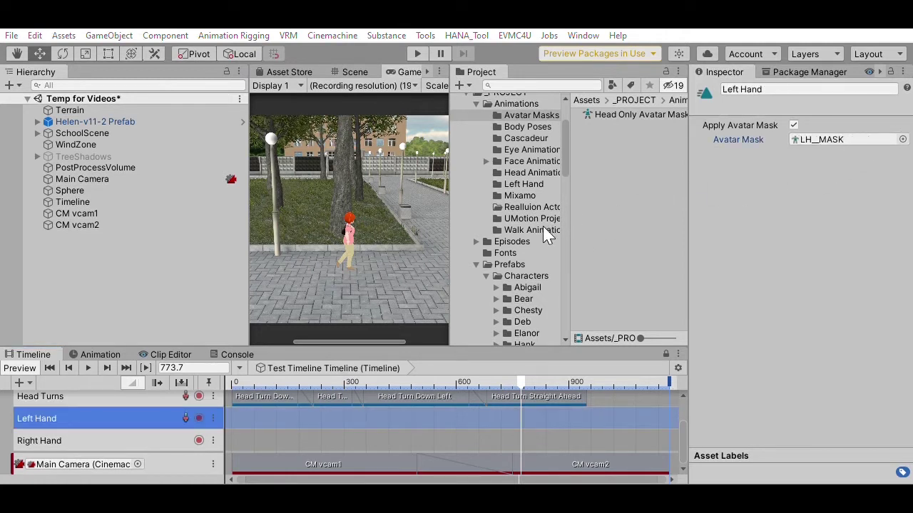
click(181, 437)
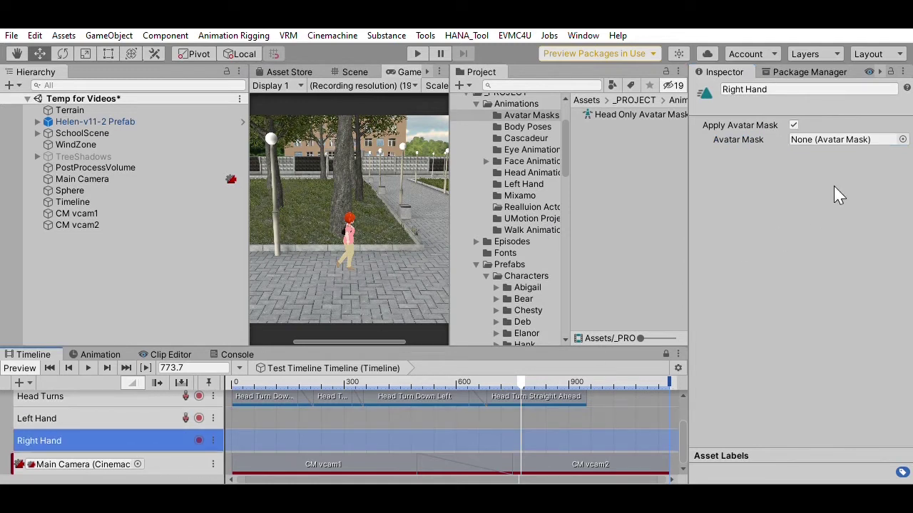
click(902, 139)
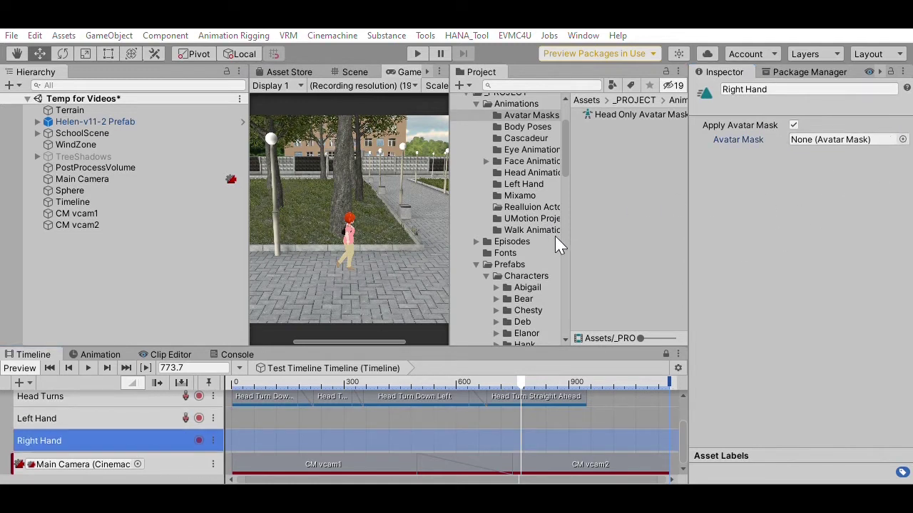
Place the LH_Fist pose from the hand pose folder onto the Left Hand track.
click(114, 418)
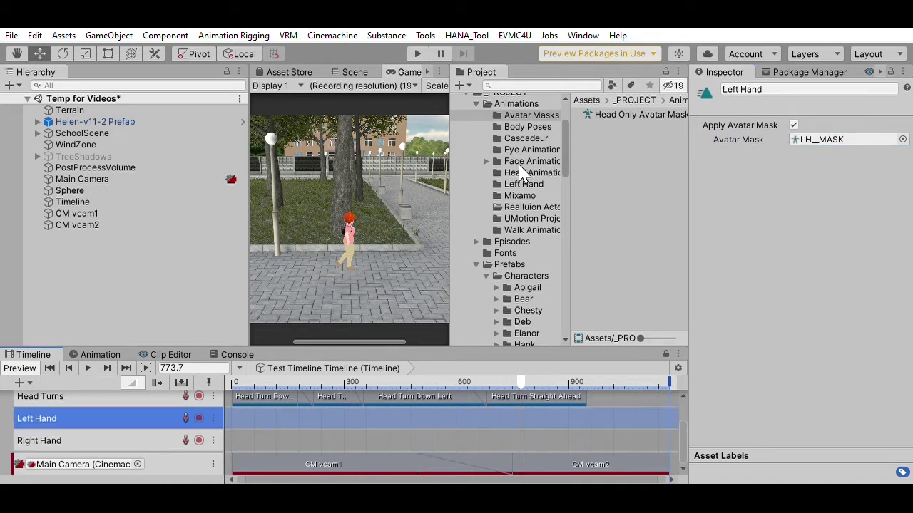
click(523, 184)
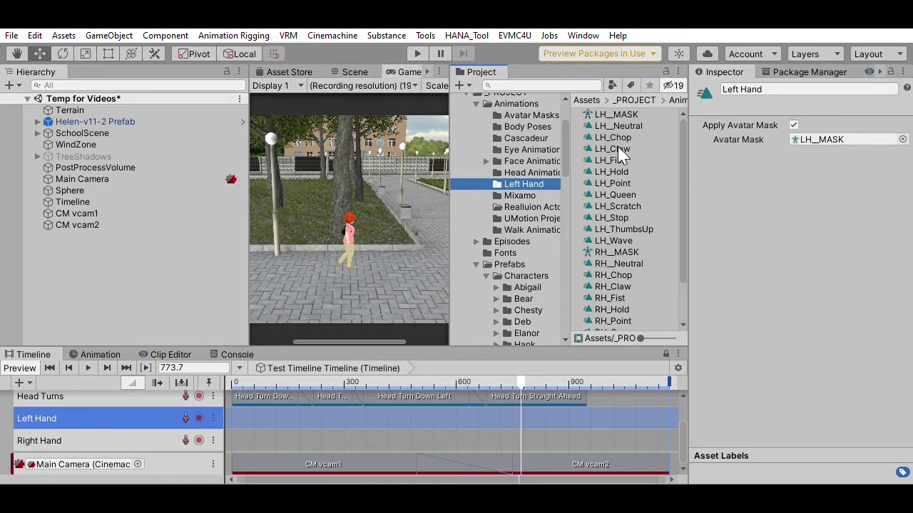
drag(617, 151, 274, 446)
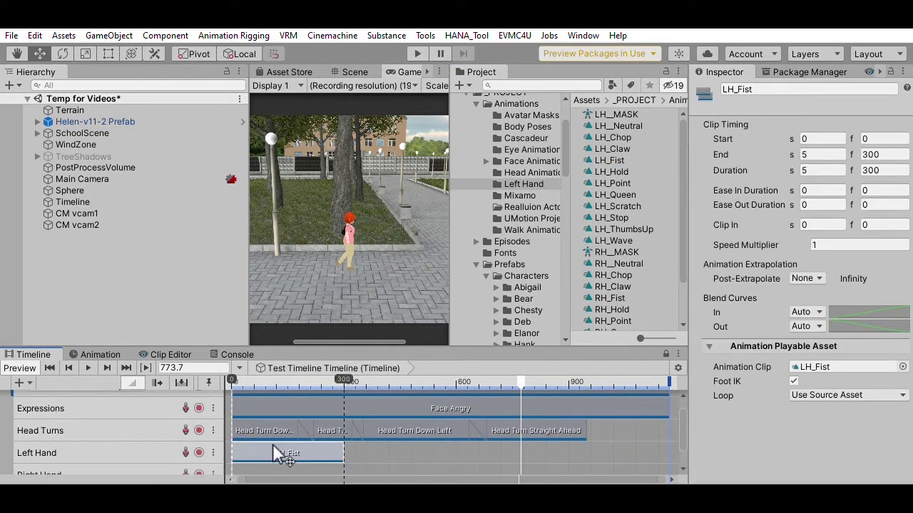
Stretch LH_Fist and Head Turn Straight Ahead so both end at frame 1170.
drag(351, 444, 678, 446)
drag(586, 431, 671, 431)
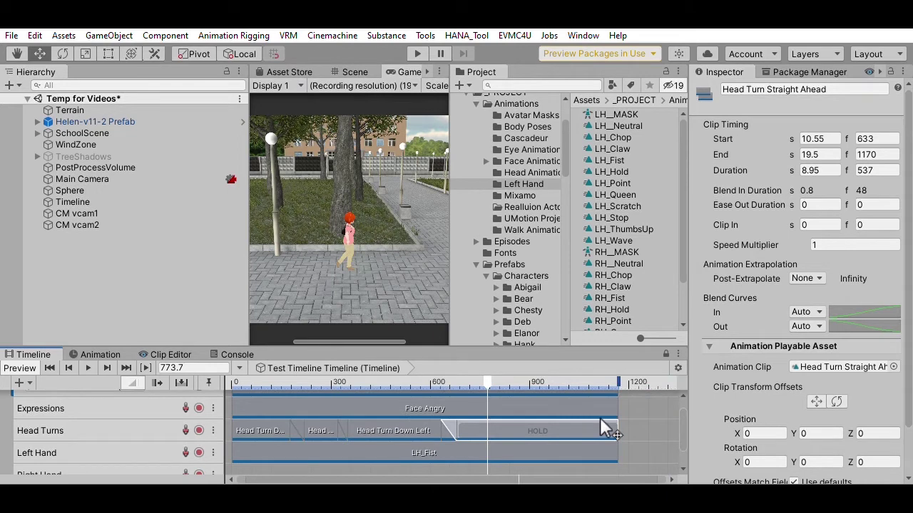
scroll(599, 419, up, 1)
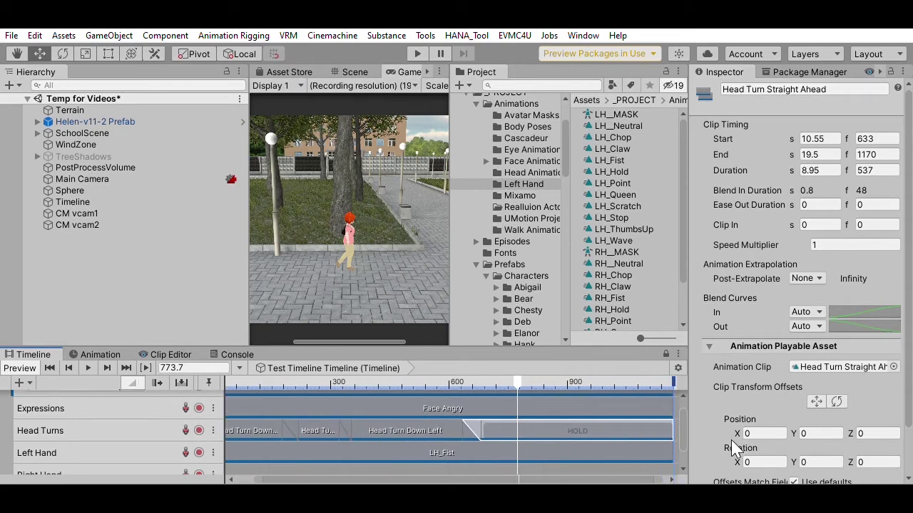
scroll(684, 432, down, 1)
scroll(684, 431, down, 1)
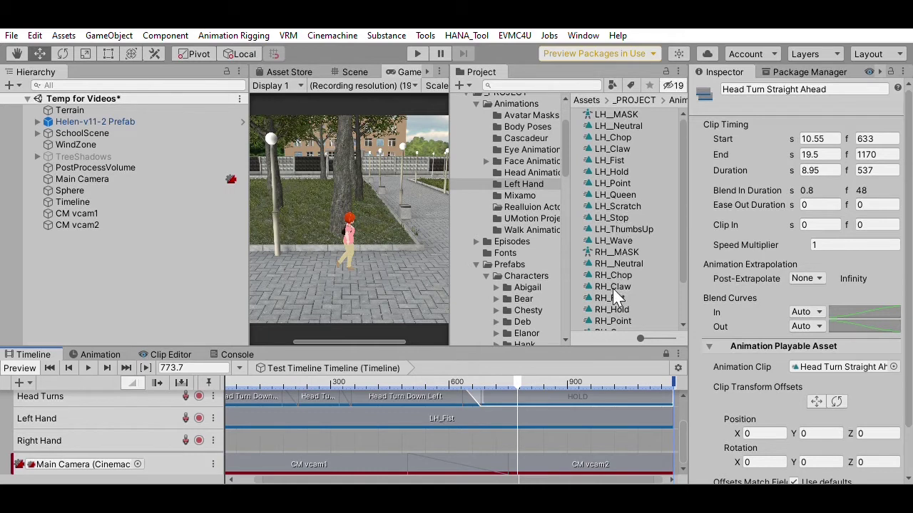
Add the RH_Fist pose as a clip on the Right Hand track.
drag(613, 298, 285, 435)
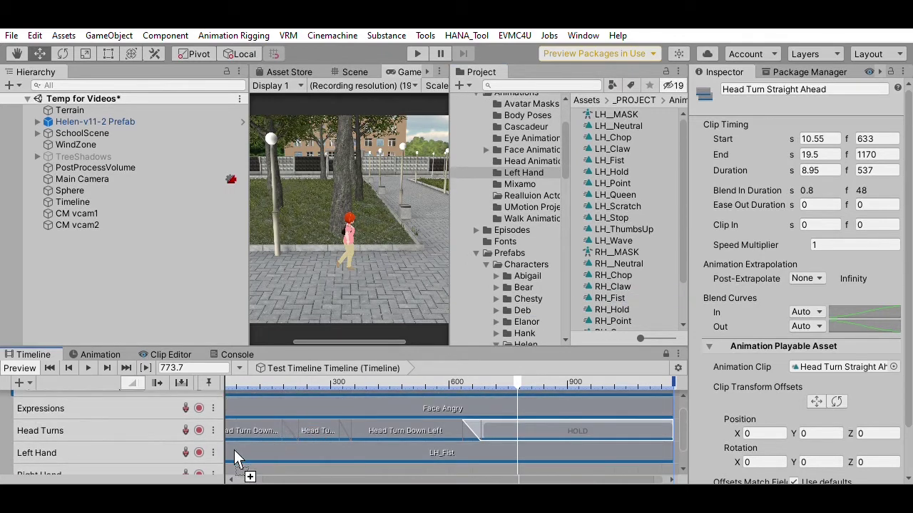
drag(234, 450, 292, 449)
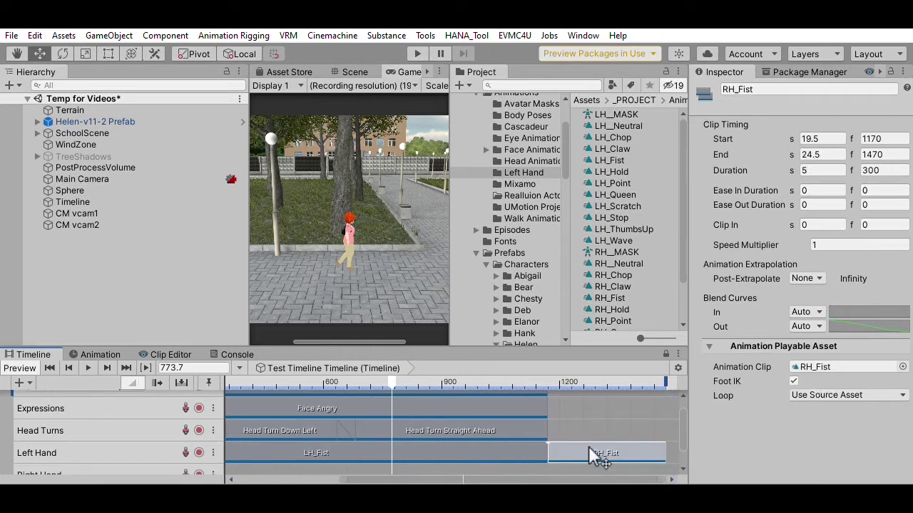
drag(588, 448, 582, 457)
scroll(611, 407, down, 2)
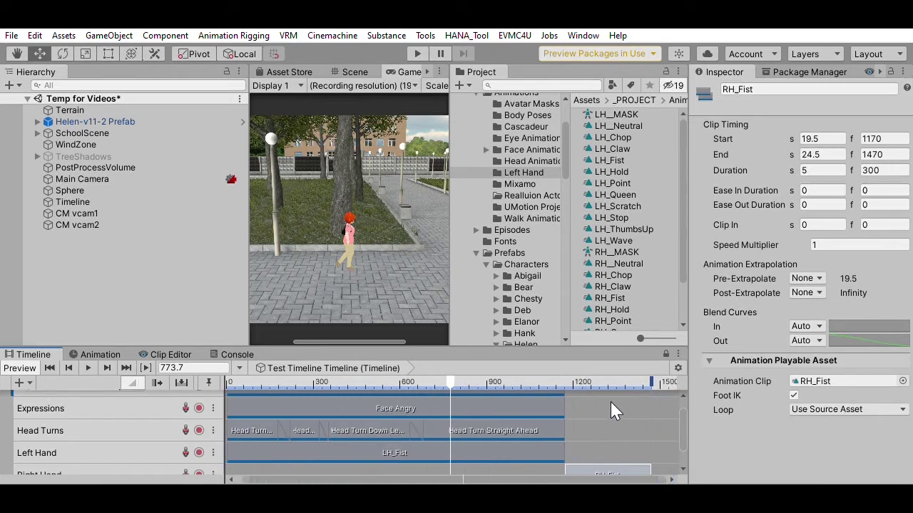
drag(682, 423, 682, 443)
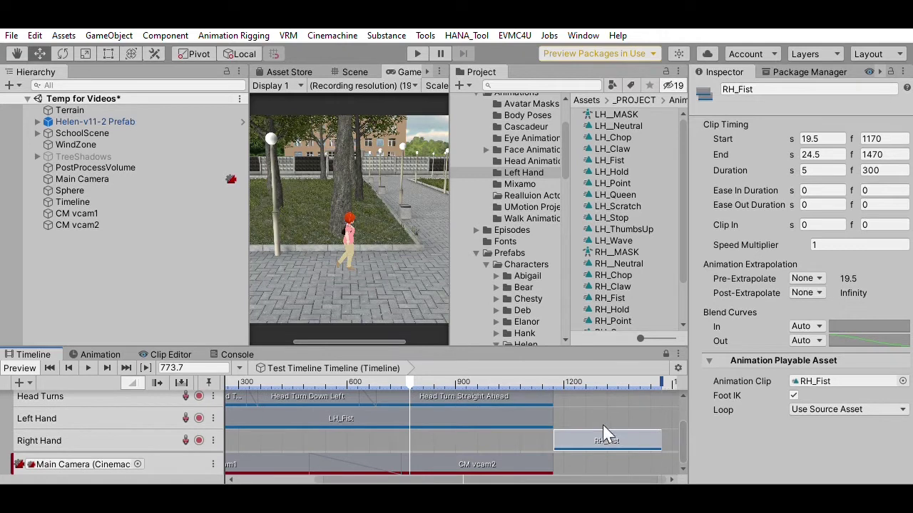
drag(605, 434, 249, 434)
Make the RH_Fist clip span frames 0–1170, then rewind the preview to frame 0.
click(265, 436)
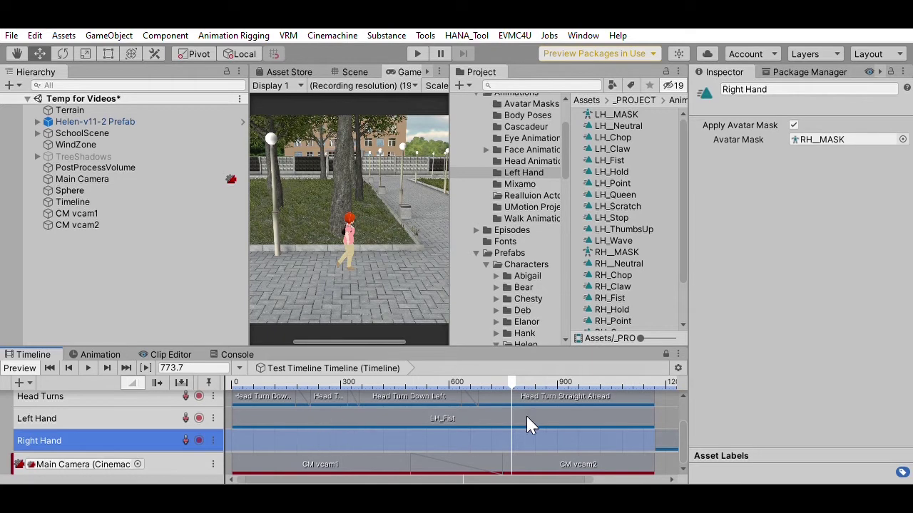
click(668, 433)
drag(661, 431, 245, 428)
drag(340, 434, 663, 432)
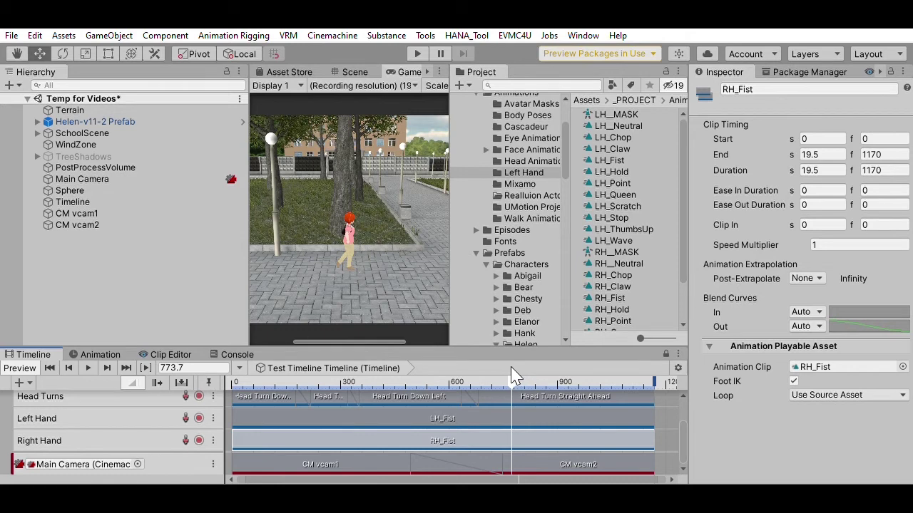
drag(509, 375, 158, 365)
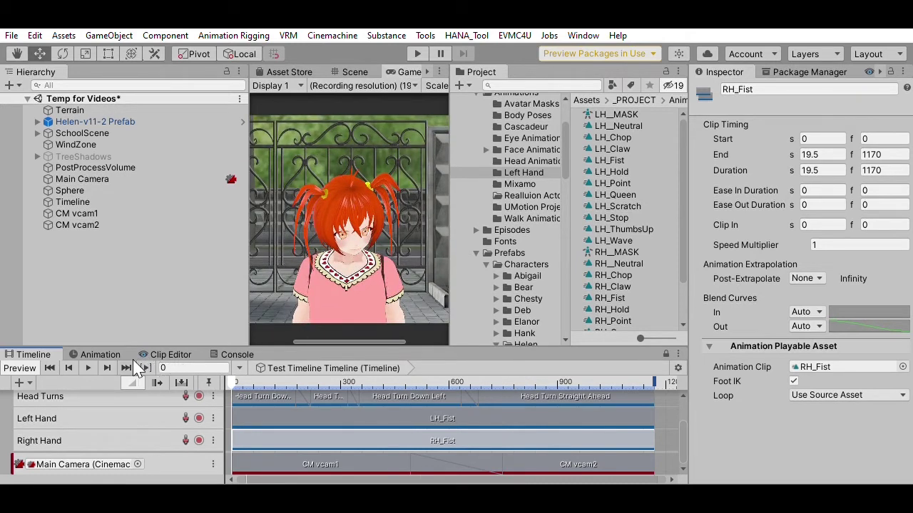
Preview the timeline opening to check Helen's angry face, then select the CM vcam2 shot.
click(89, 367)
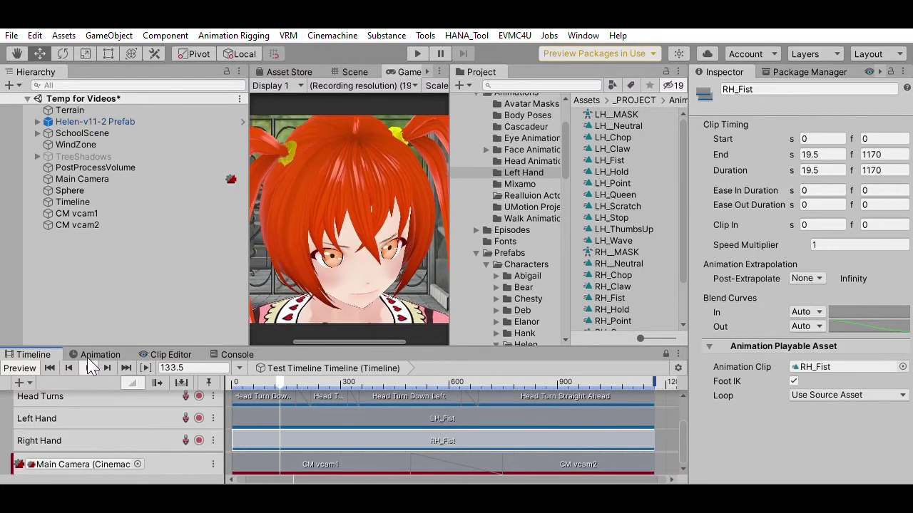
click(88, 368)
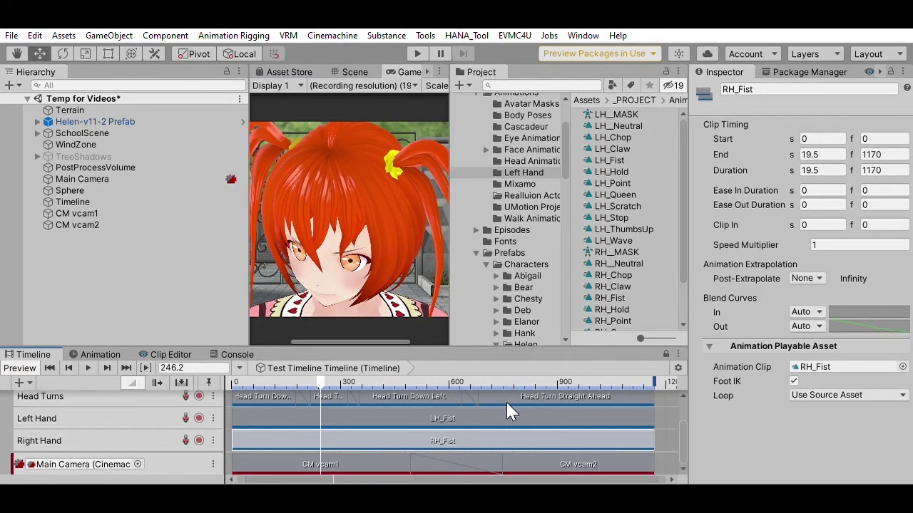
scroll(508, 405, down, 1)
click(526, 458)
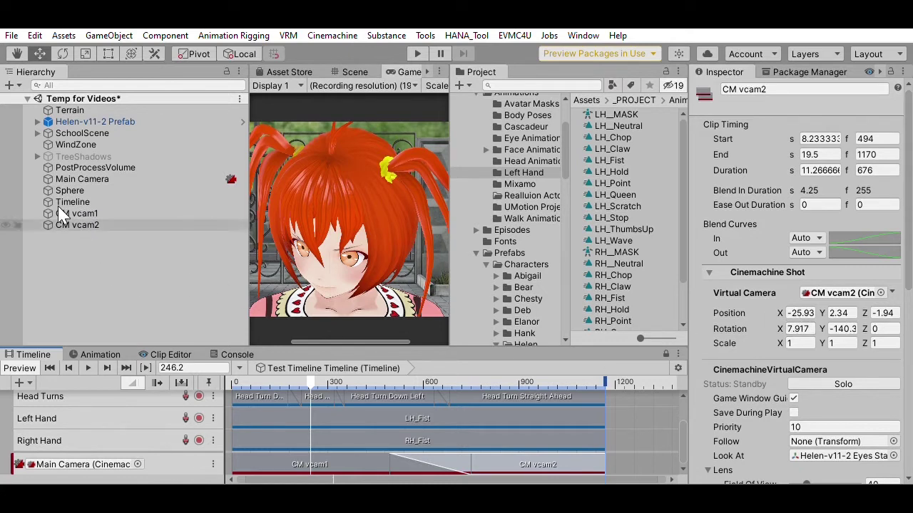
Make CM vcam2 follow and look at Helen-v11-2 Prefab, using a Transposer body with Z offset 2.
click(70, 225)
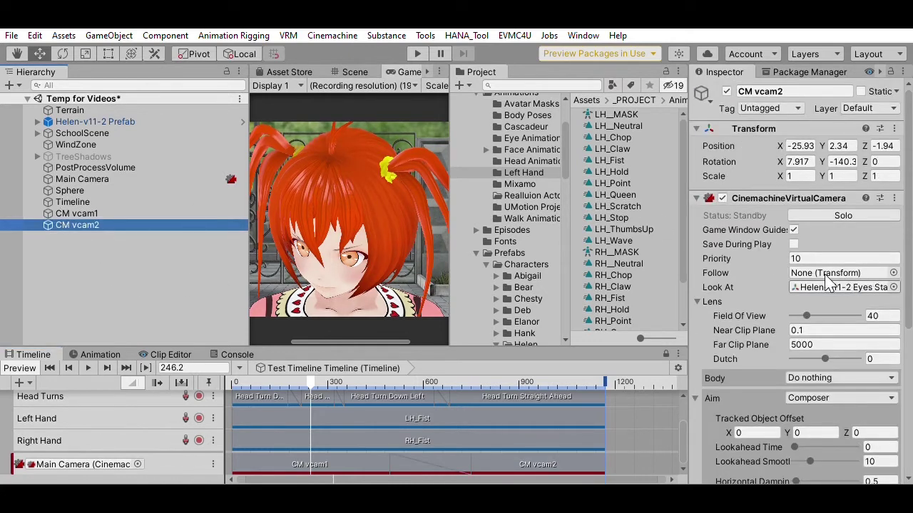
drag(107, 115, 810, 262)
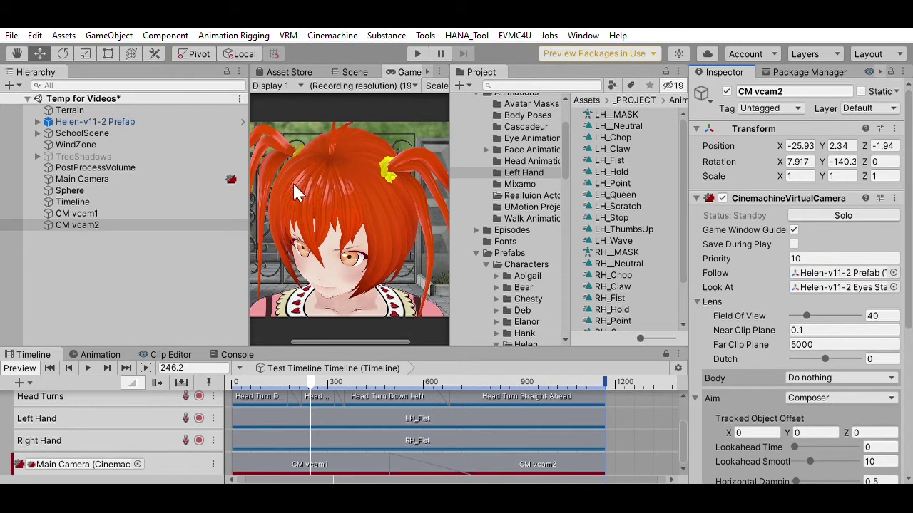
drag(98, 119, 809, 284)
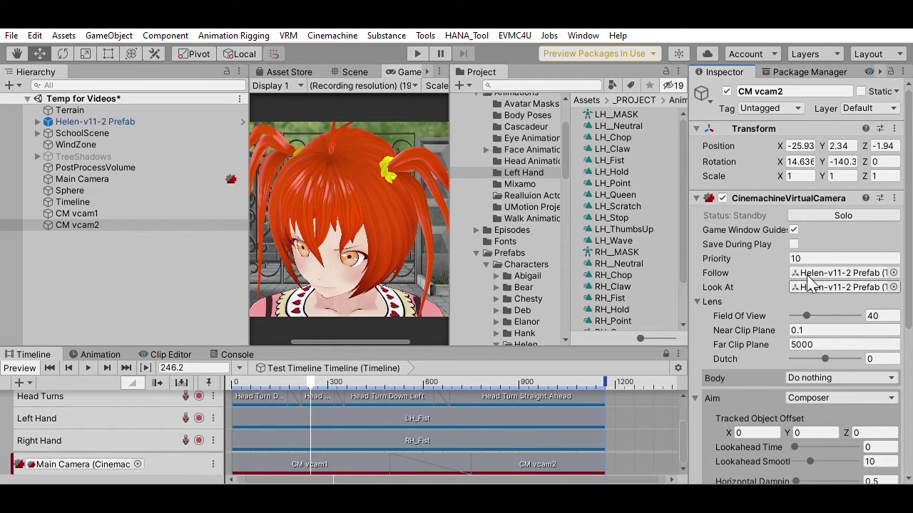
scroll(773, 350, down, 3)
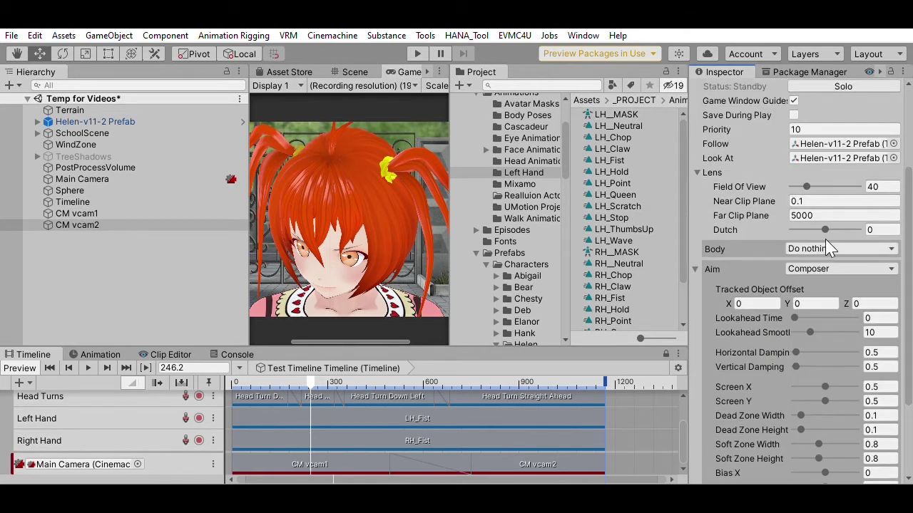
click(818, 333)
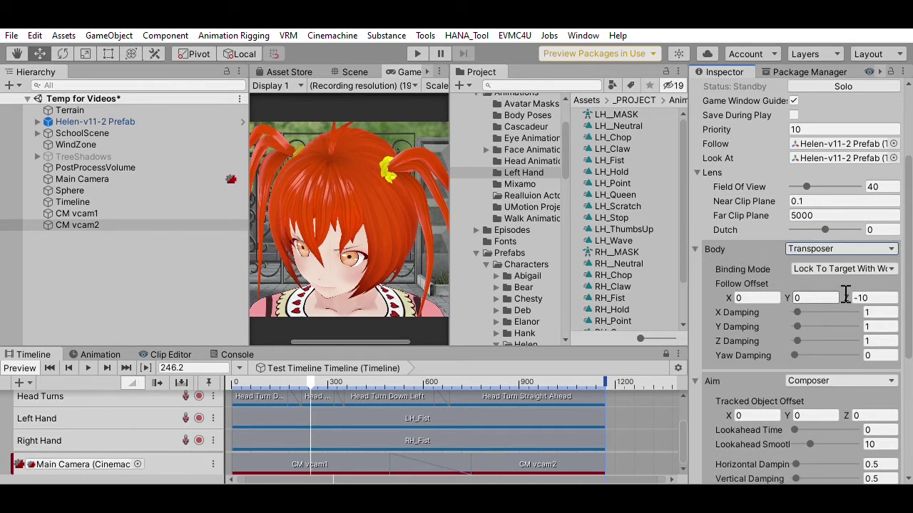
click(878, 298)
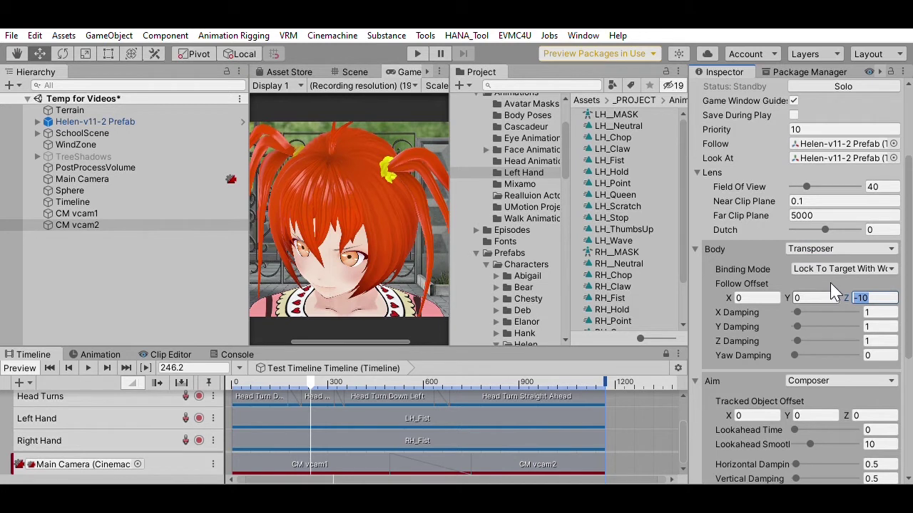
text(2)
click(820, 298)
Lengthen the CM vcam1-to-vcam2 blend and scrub the preview to check the shot.
drag(471, 464, 520, 465)
drag(317, 382, 426, 368)
drag(431, 369, 384, 370)
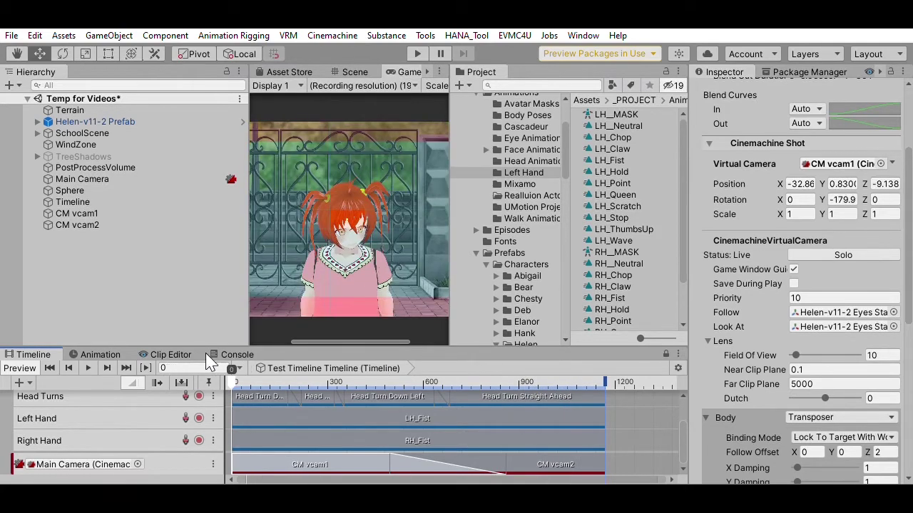
key(shift+comma)
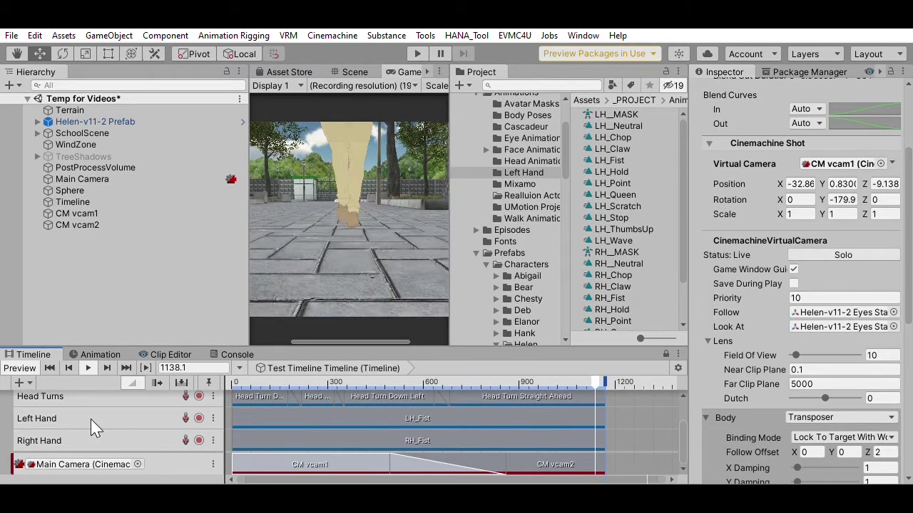
Watch the full preview as camera 2 follows Helen down to her feet.
scroll(91, 425, up, 3)
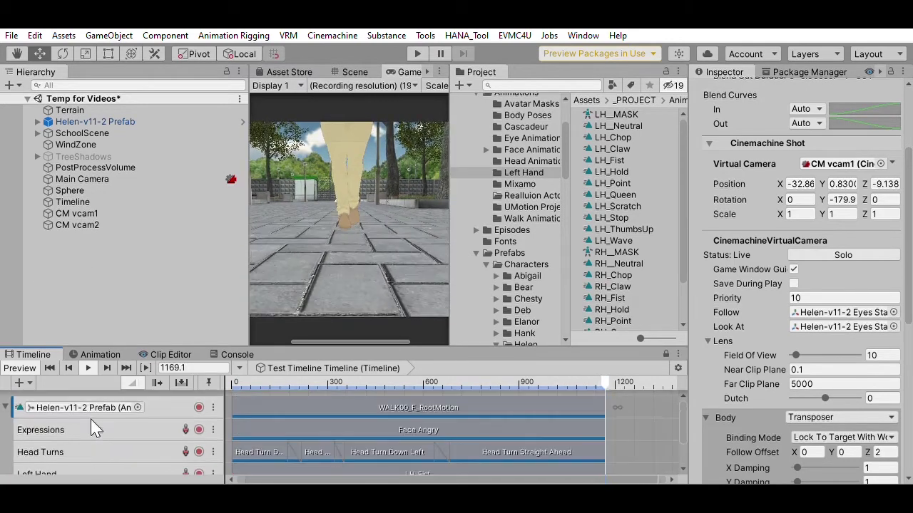
click(8, 405)
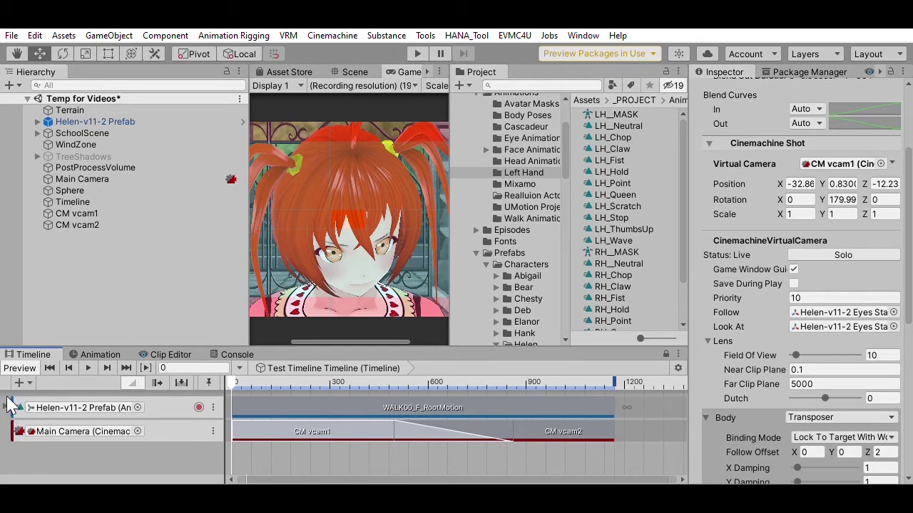
click(10, 404)
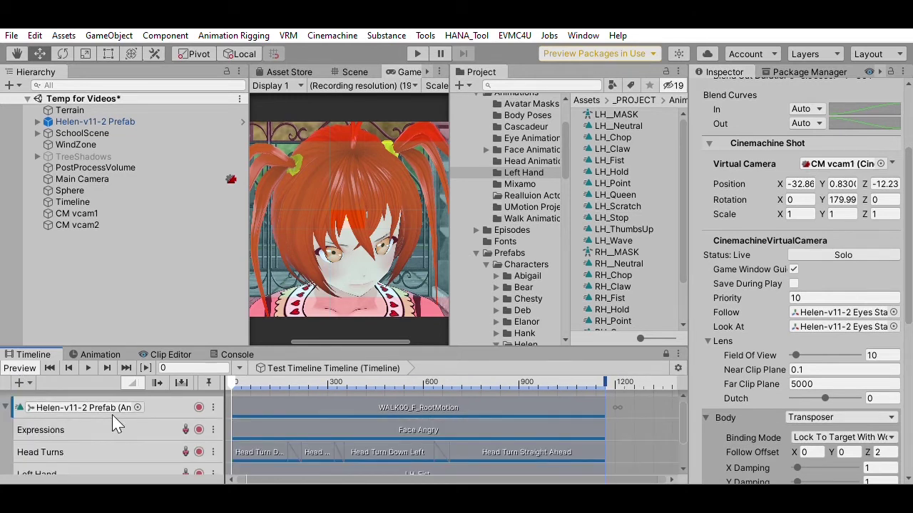
scroll(125, 439, down, 2)
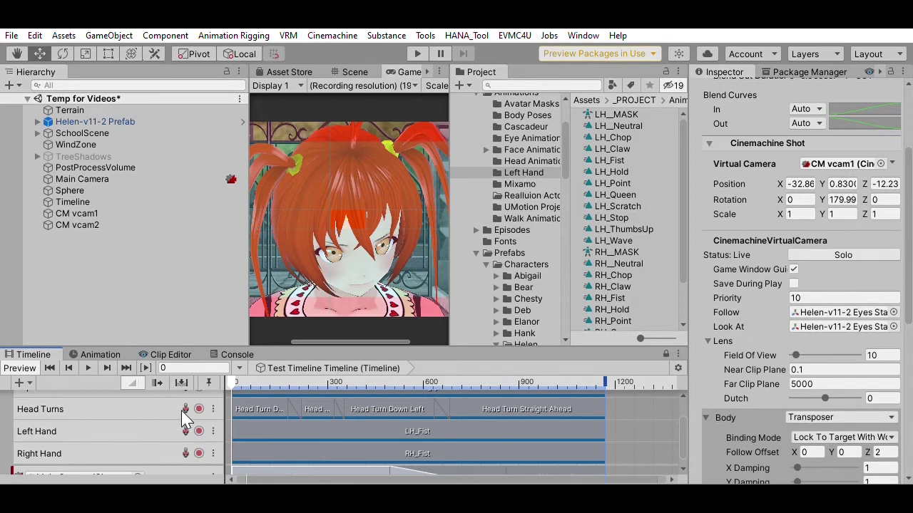
click(255, 405)
double_click(256, 405)
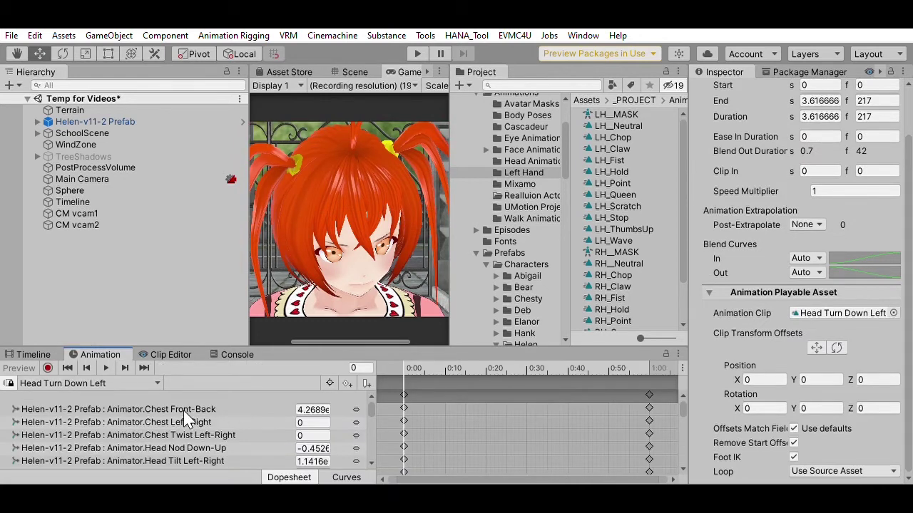
scroll(186, 417, down, 3)
scroll(187, 417, up, 3)
scroll(184, 417, down, 10)
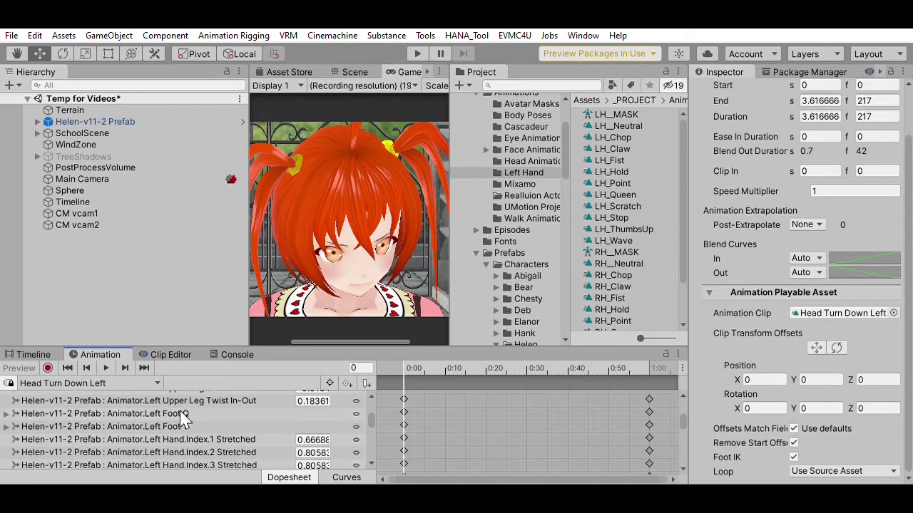
scroll(183, 417, down, 10)
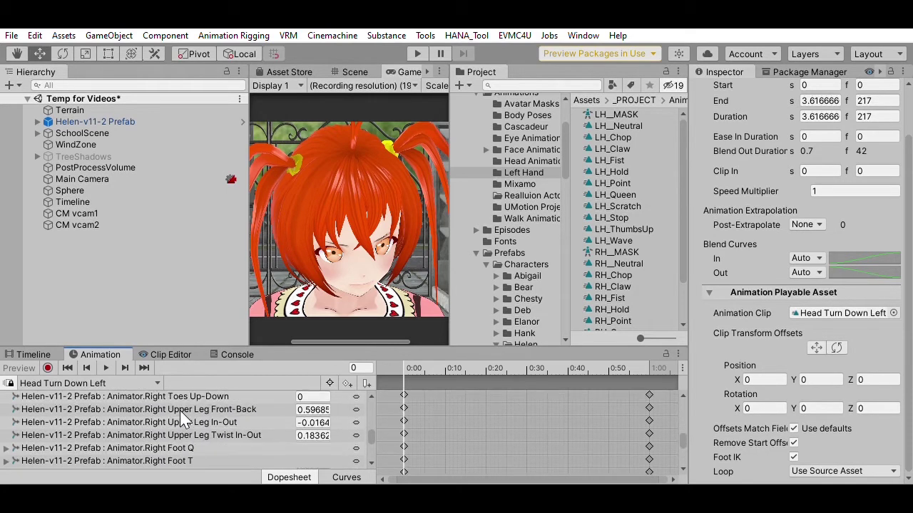
scroll(183, 417, up, 10)
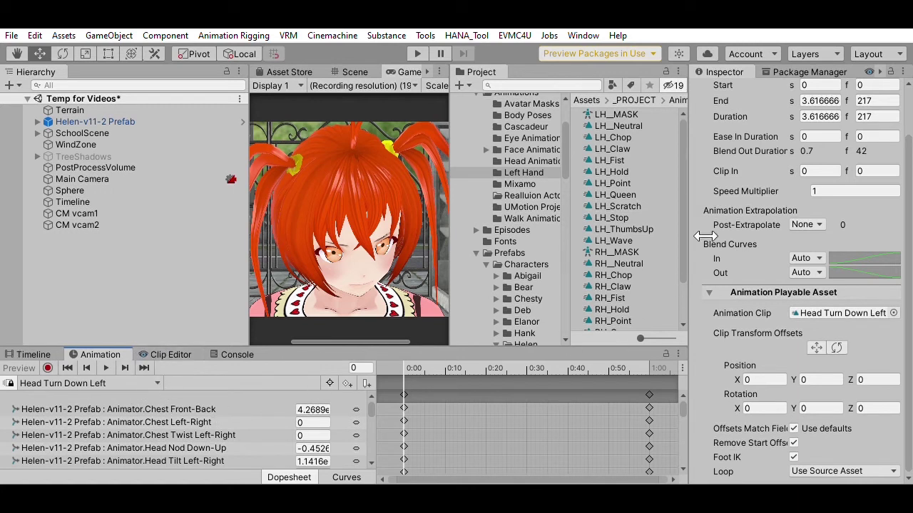
click(34, 354)
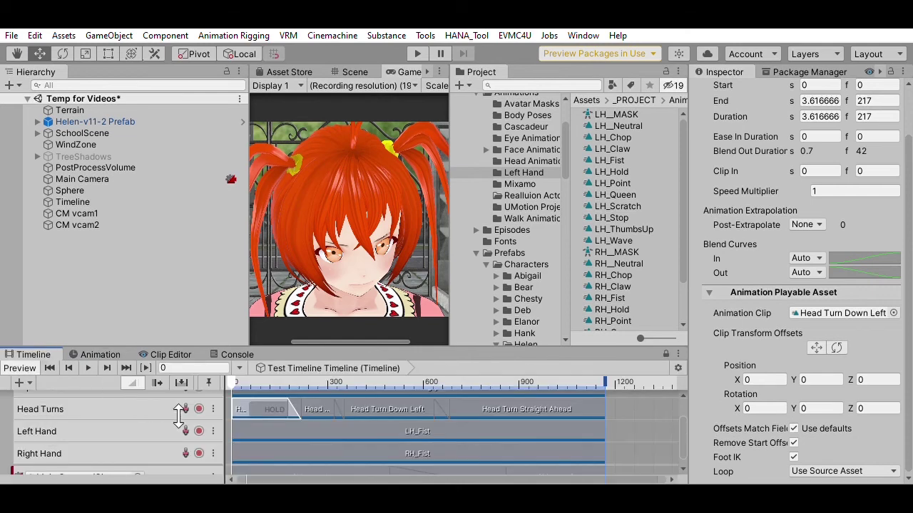
scroll(104, 421, down, 1)
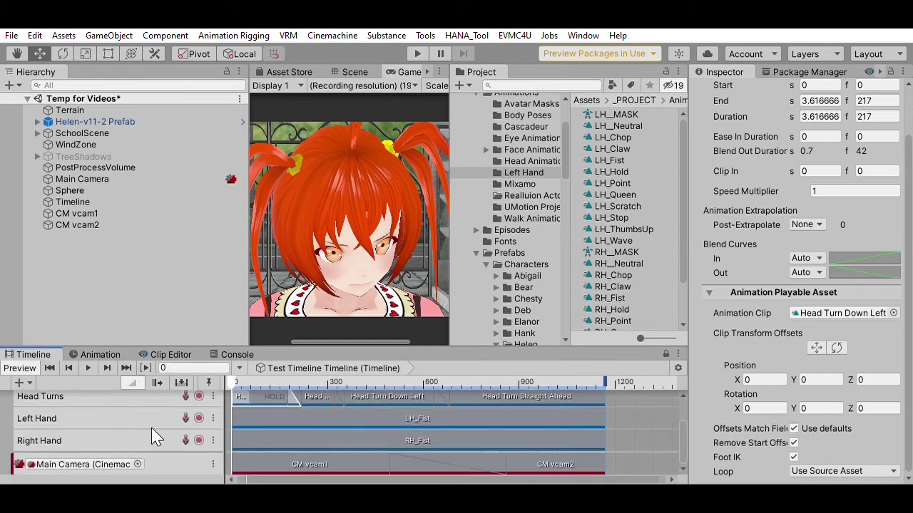